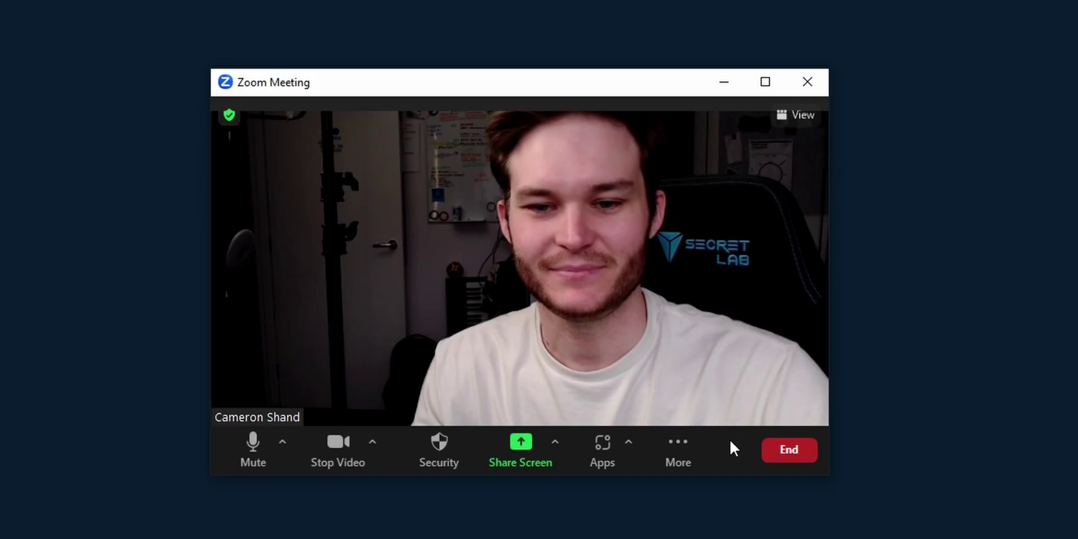
- Send Alt+A and Alt+V to mute the microphone and stop video, then toggle both again
key(alt+a)
key(alt+v)
key(alt+a)
key(alt+v)
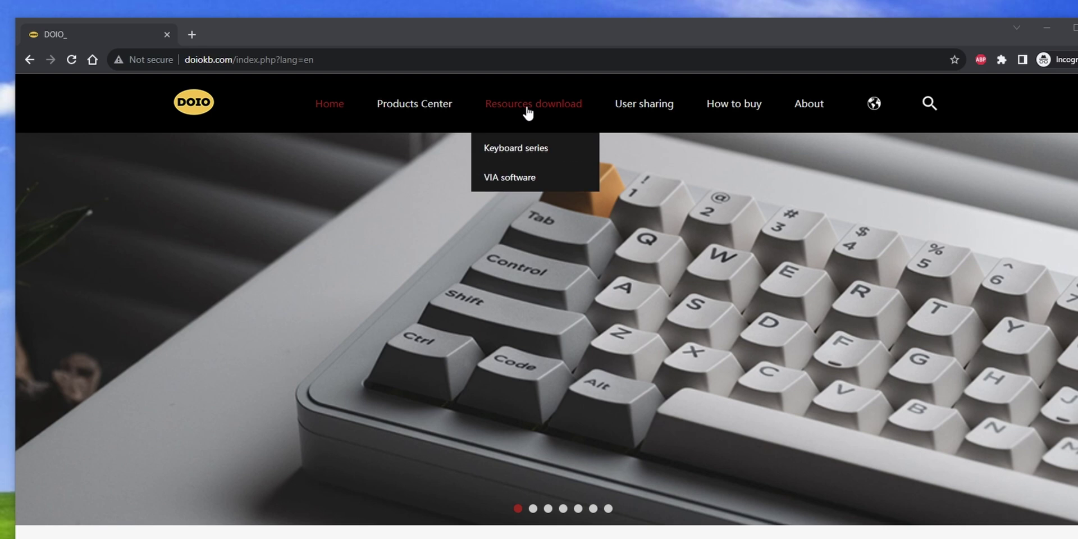
- Download the KB04 driver archive from doiokb.com's Keyboard series downloads page
click(507, 150)
click(958, 276)
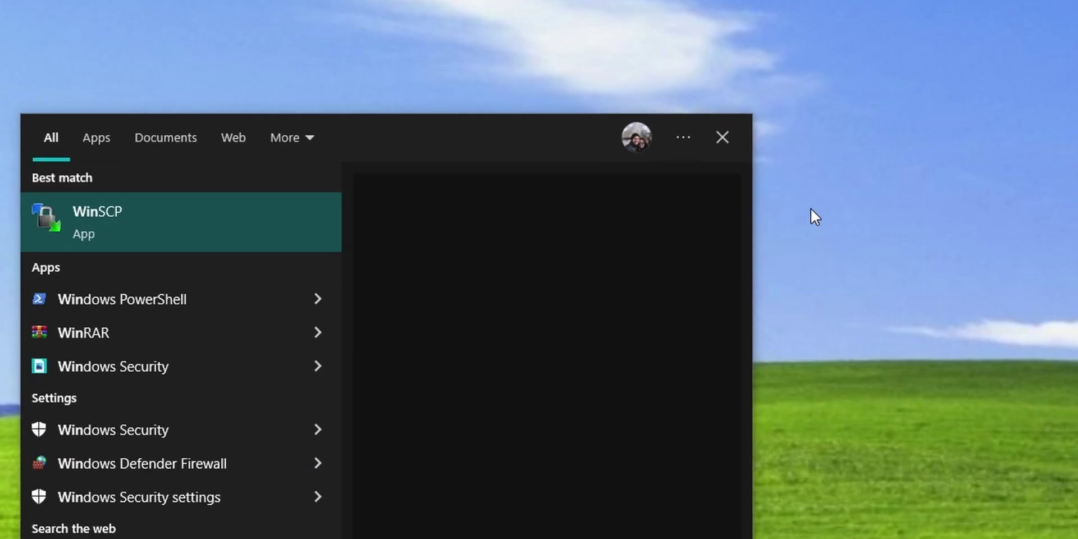
text(r)
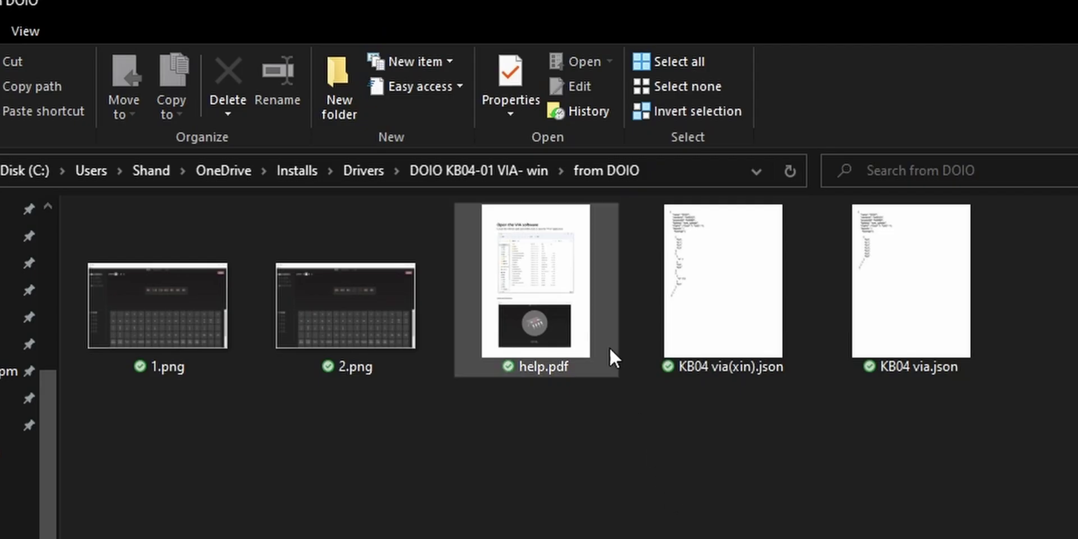
- Open help.pdf to read the 'Open the VIA software' steps, then select KB04 via.json
click(584, 329)
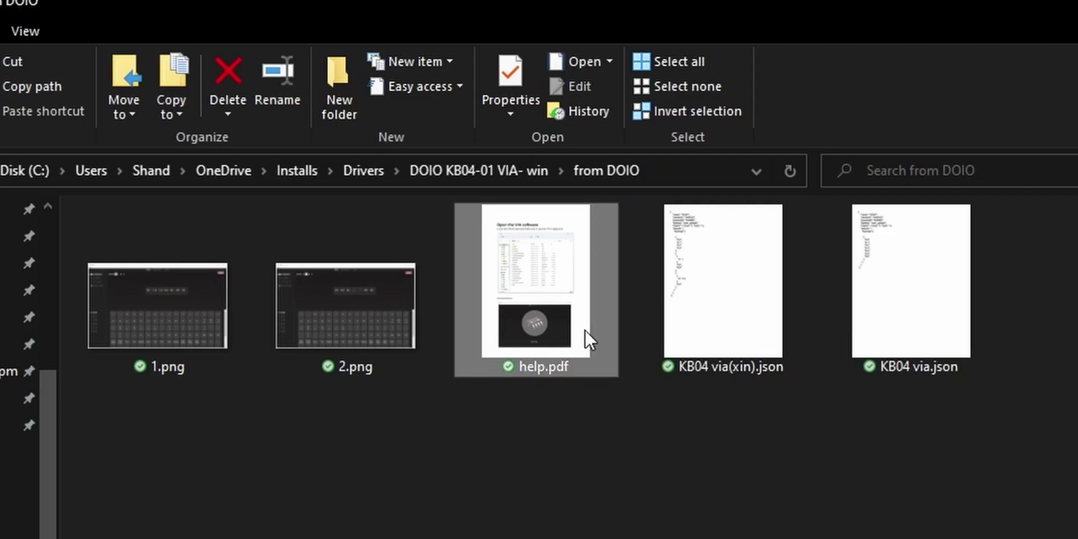
double_click(584, 329)
triple_click(357, 289)
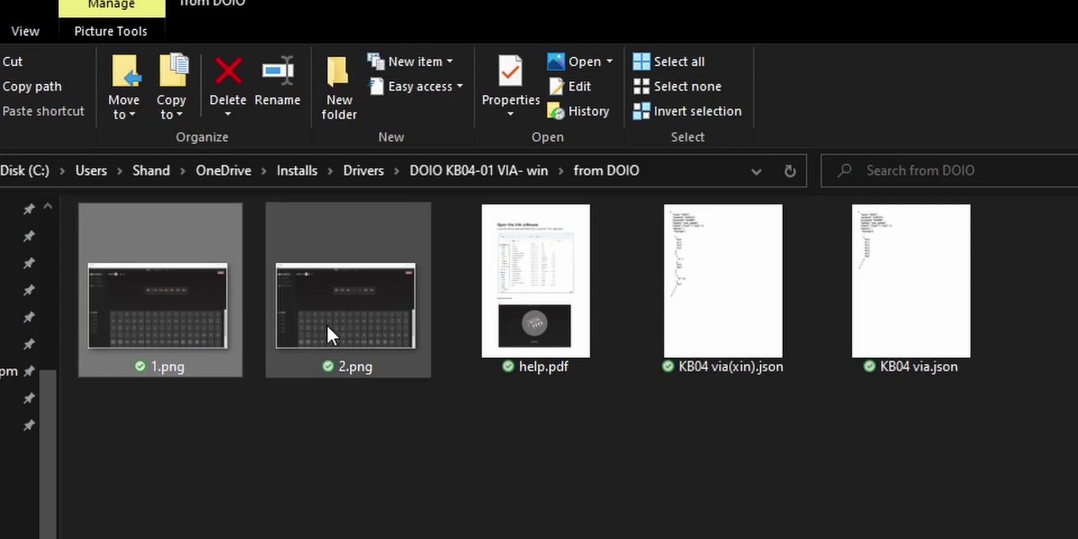
click(941, 325)
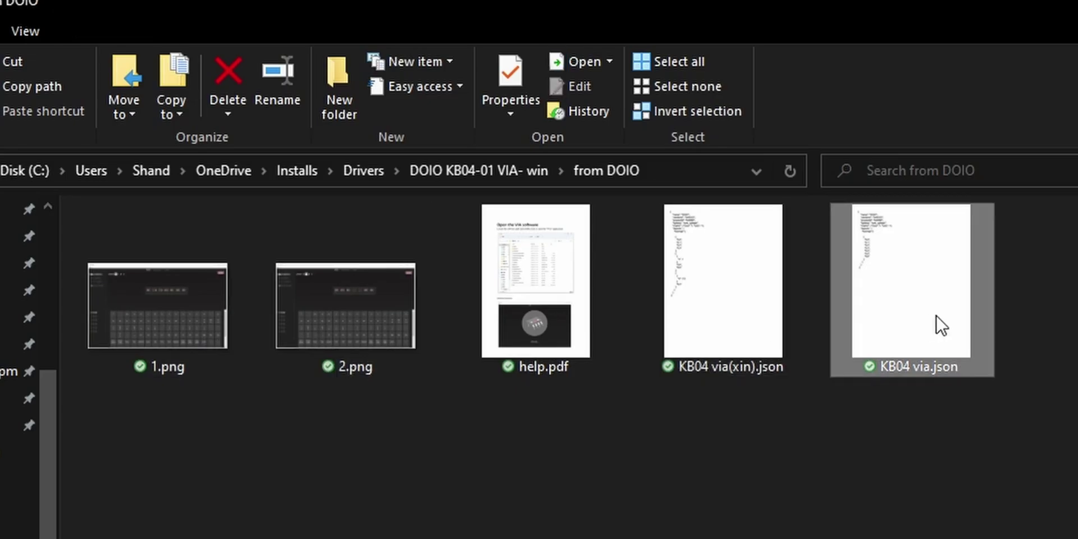
- Note the via-1.3.1-win download, then start VIA's File > Import Keymap for KB04 via.json
click(562, 443)
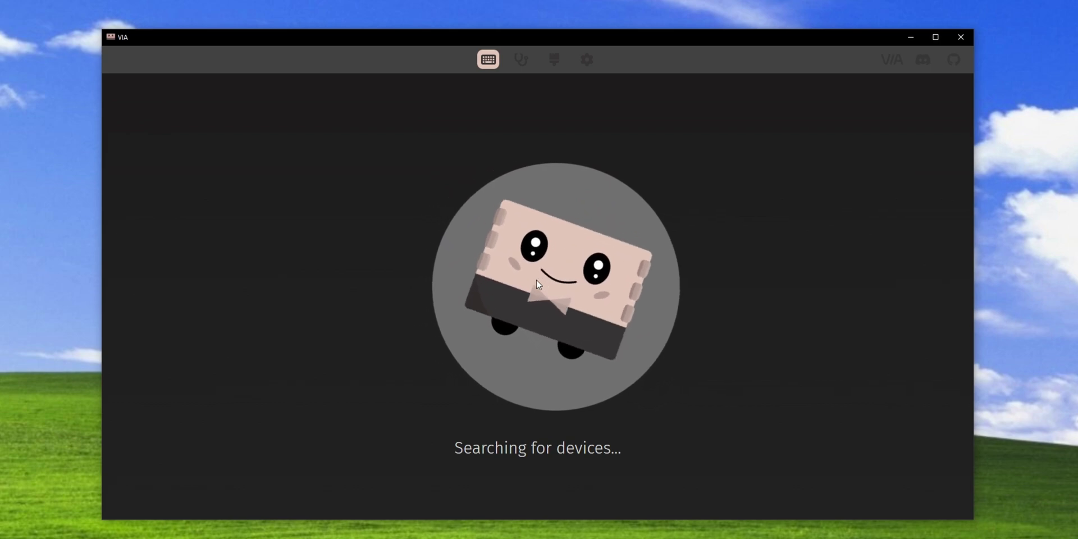
drag(290, 359, 314, 357)
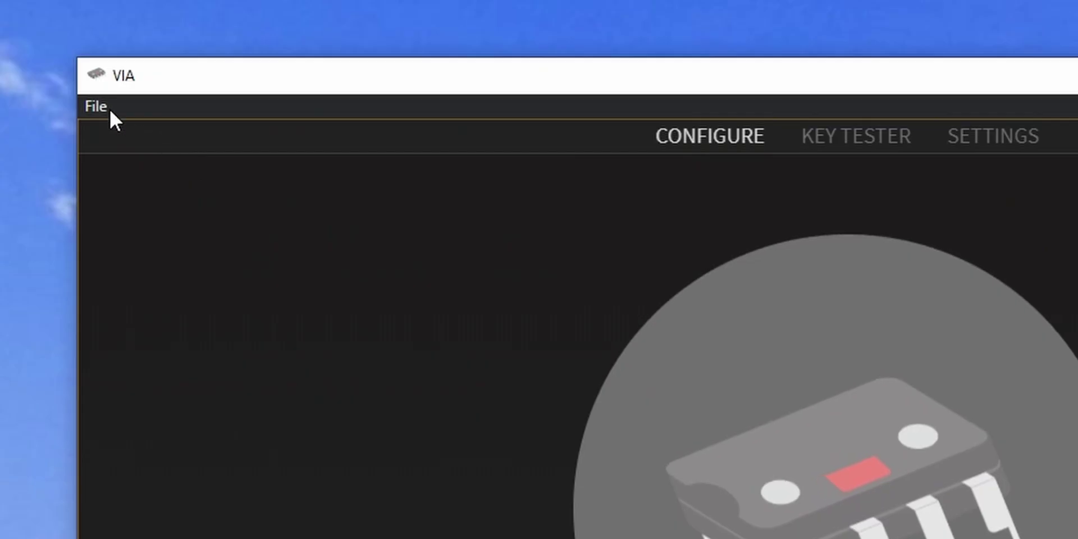
click(109, 108)
click(136, 137)
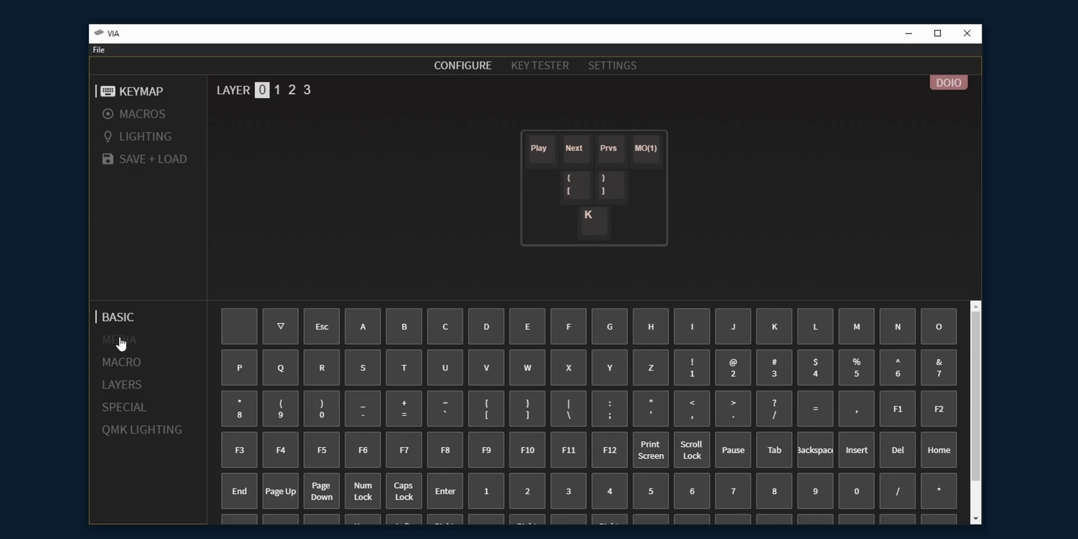
- Browse VIA's MEDIA, SPECIAL and QMK LIGHTING keycode tabs
click(120, 340)
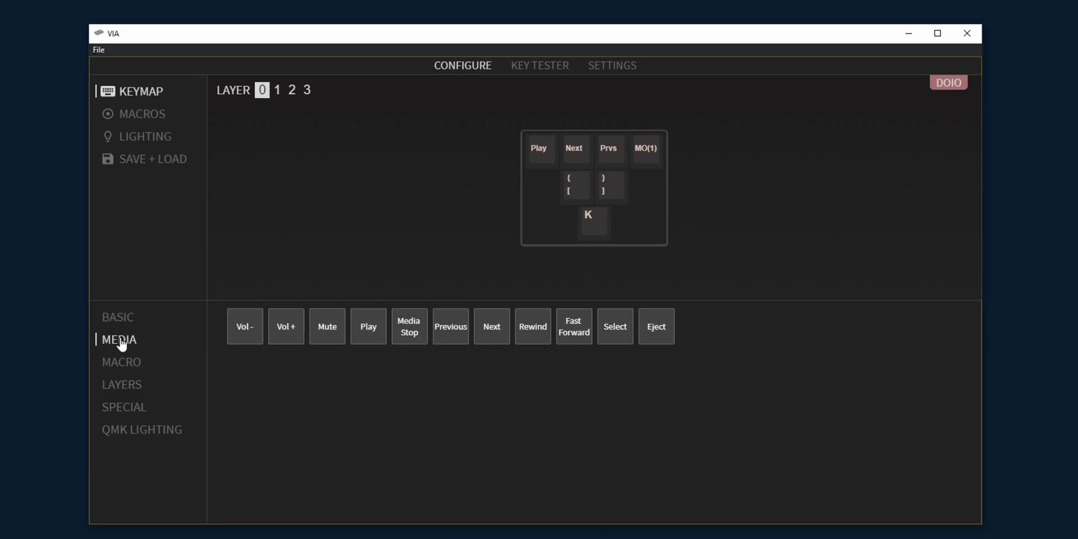
click(124, 408)
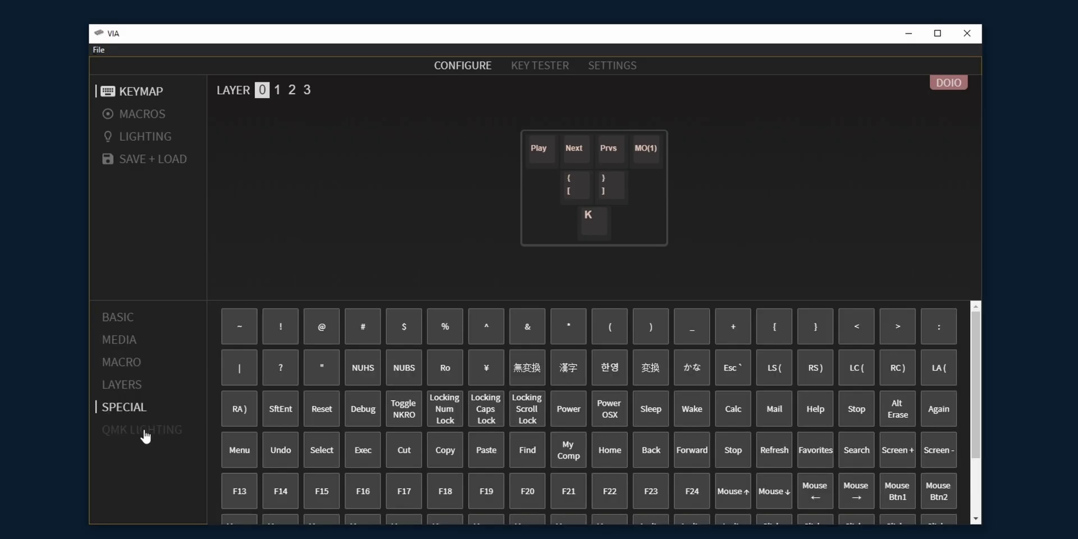
click(144, 431)
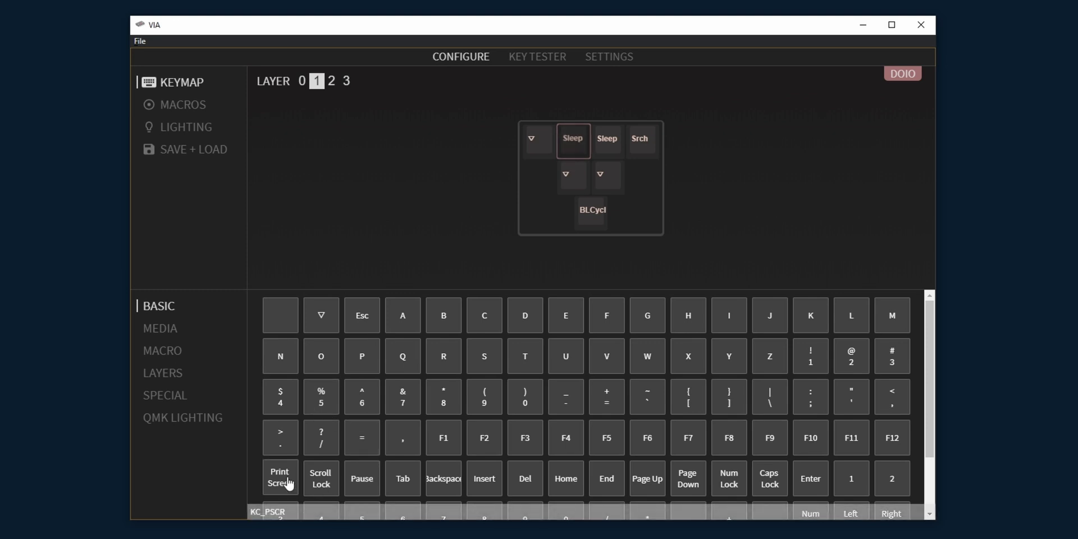
click(159, 395)
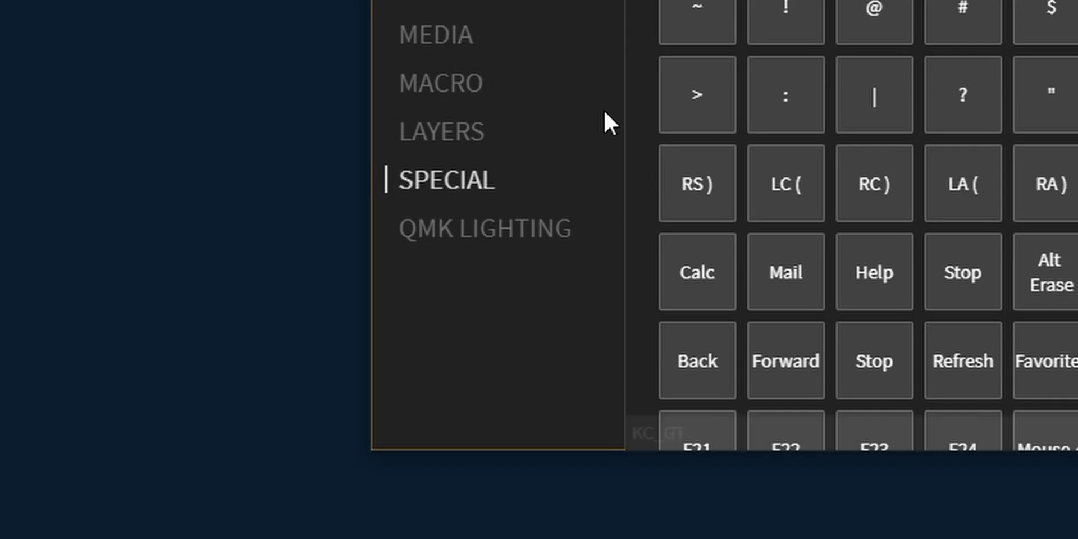
click(420, 236)
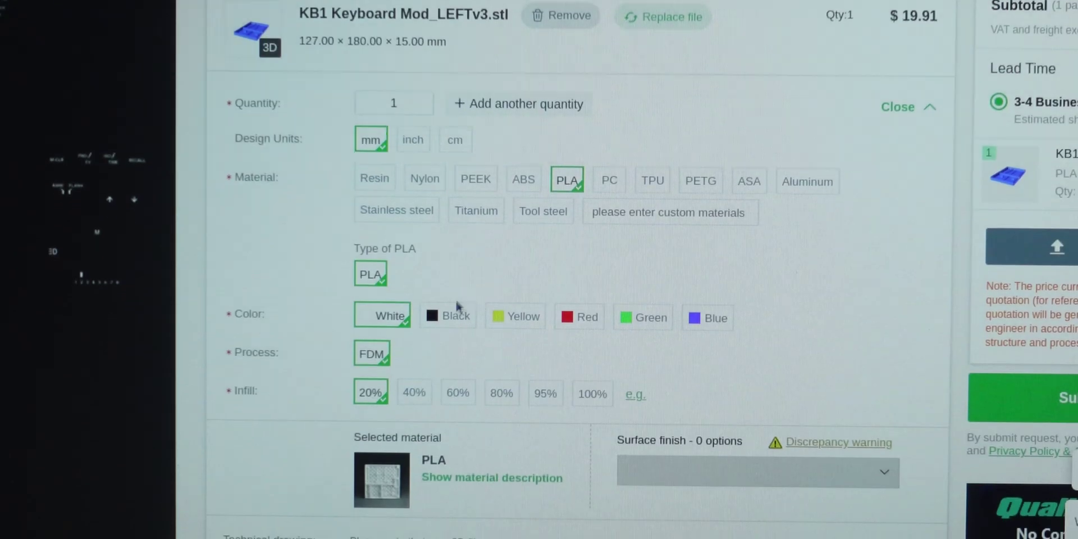
- Choose Black as the PLA colour for the KB1 Keyboard Mod_LEFTv3.stl print
click(446, 303)
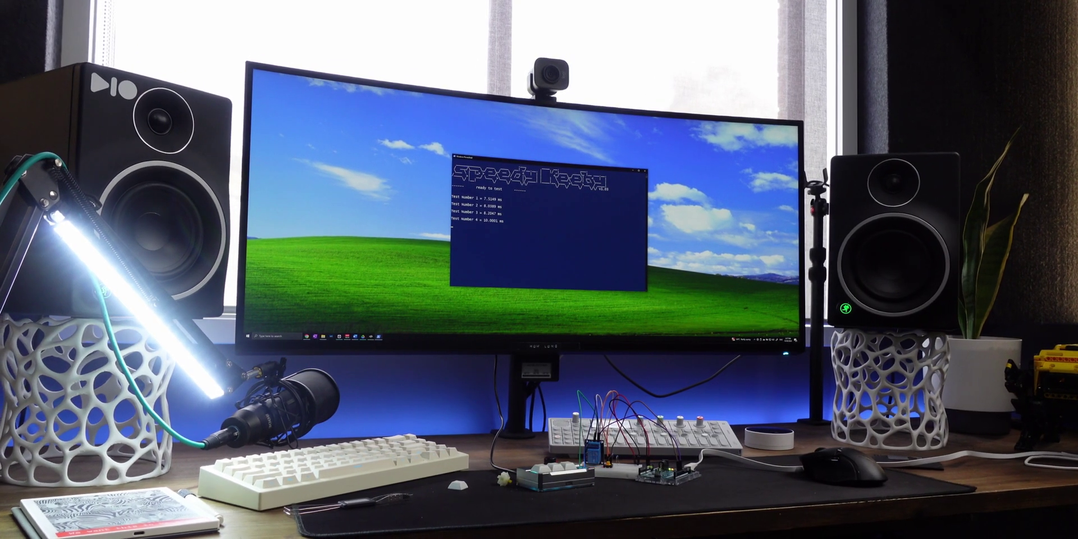
- Log another latency reading, Test Number 8 at 9.5222 ms
key(space)
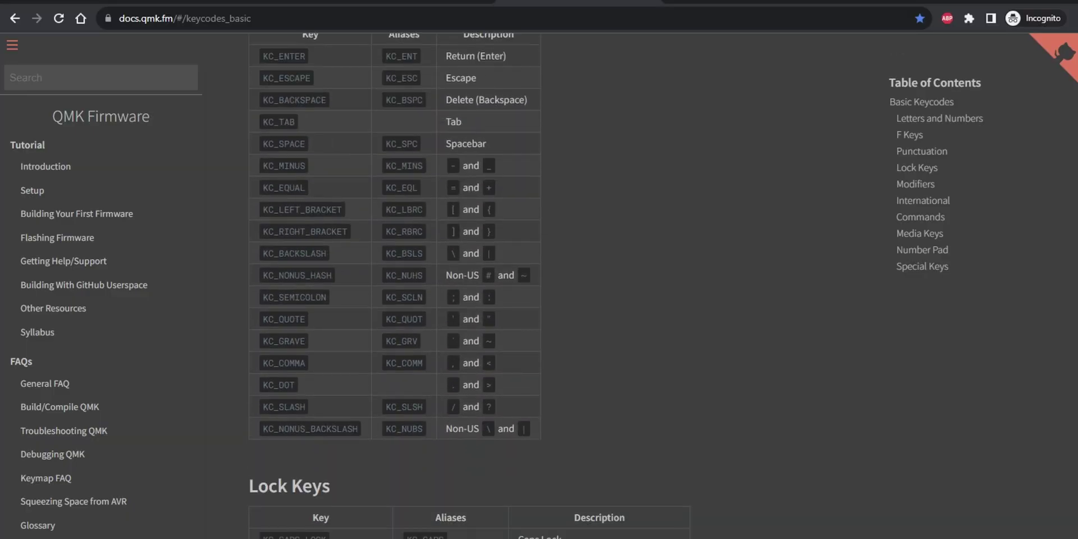
scroll(540, 281, down, 10)
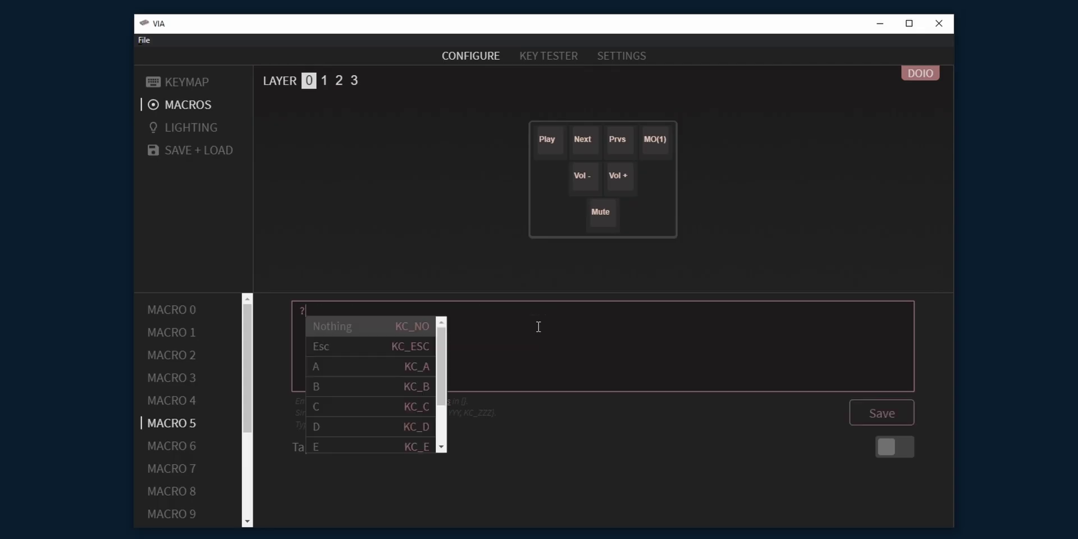
- Enter the first macro chord {KC_LALT,KC_A} using the keycode autocomplete
text(win)
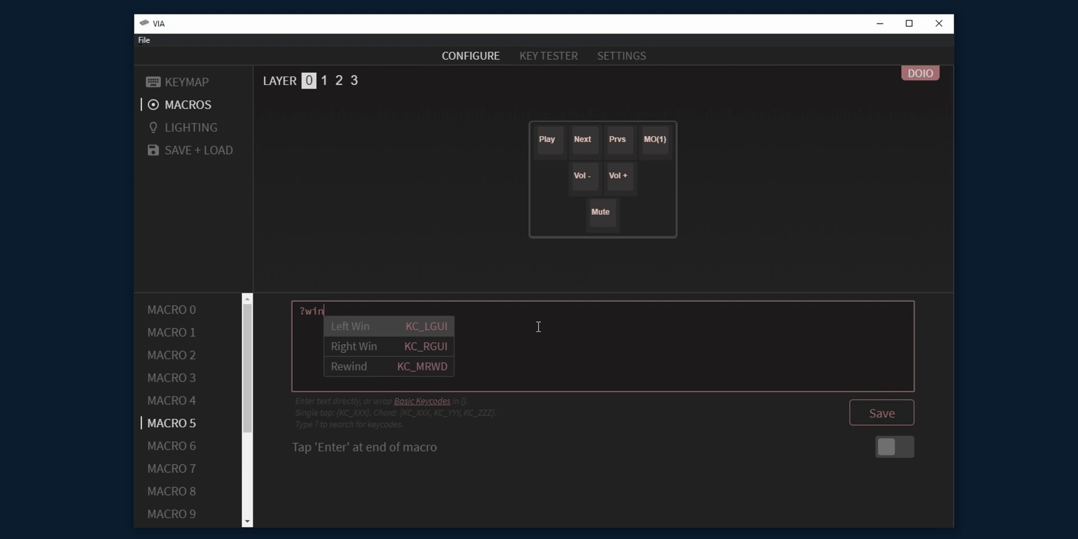
key(BackSpace)
key(BackSpace)
key(BackSpace)
key(BackSpace)
key(BackSpace)
key(BackSpace)
key(BackSpace)
text({)
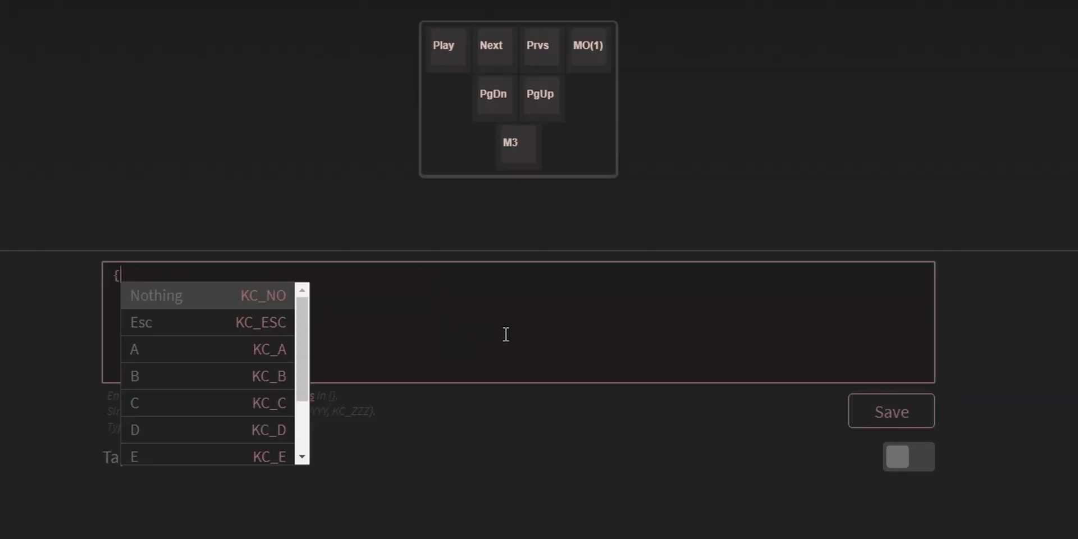
text(al)
key(Return)
text(,a)
key(Return)
text(,)
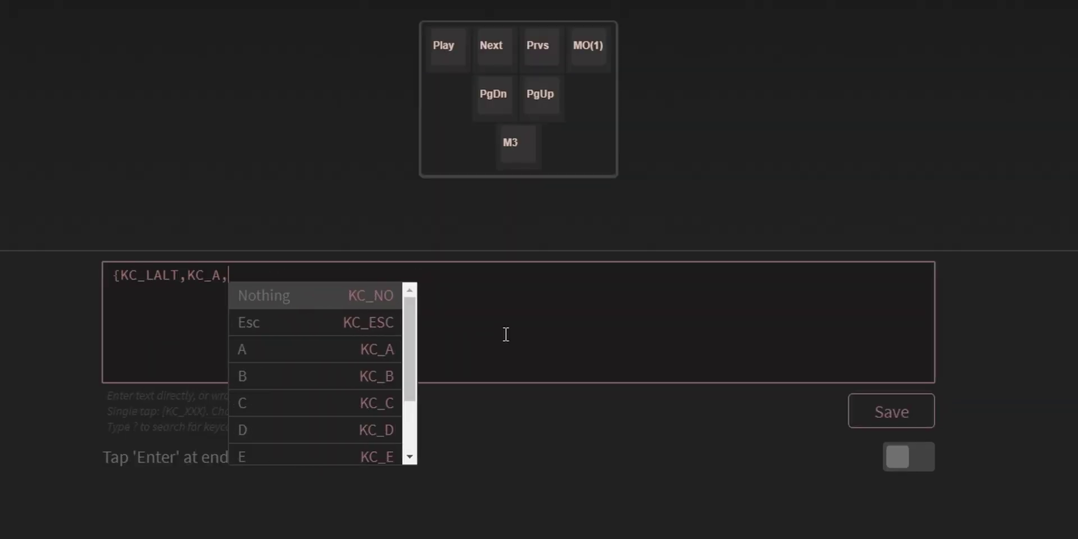
key(BackSpace)
text(})
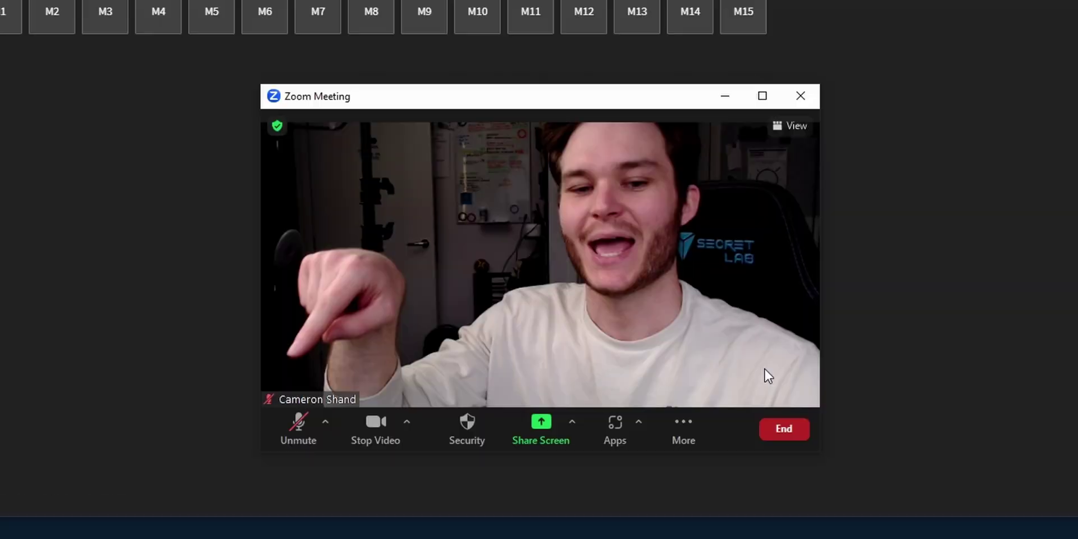
- Test Alt+A, then add the second chord with Left Alt and V from the suggestions
key(alt+a)
key(alt+a)
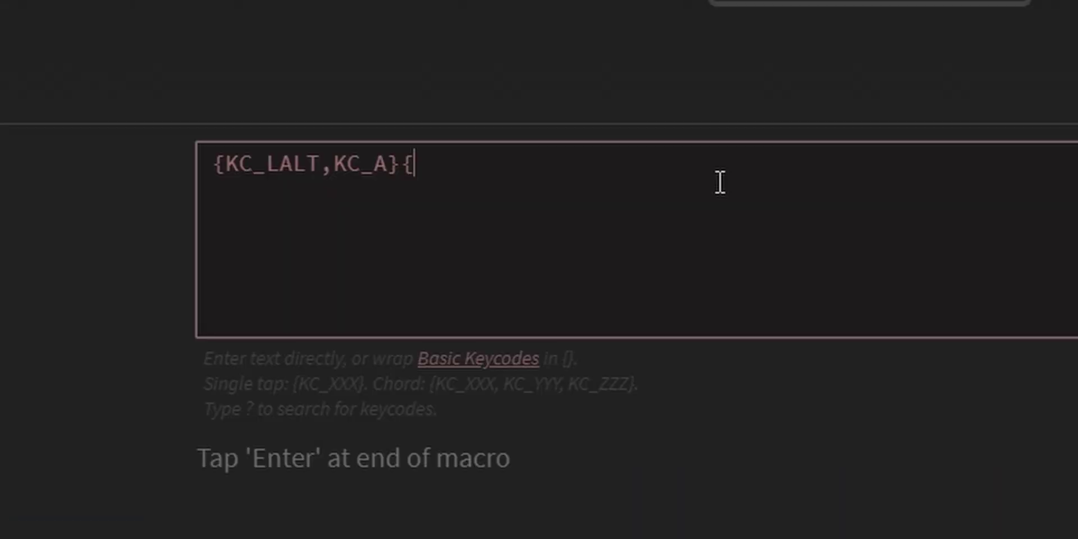
text(alt)
click(717, 193)
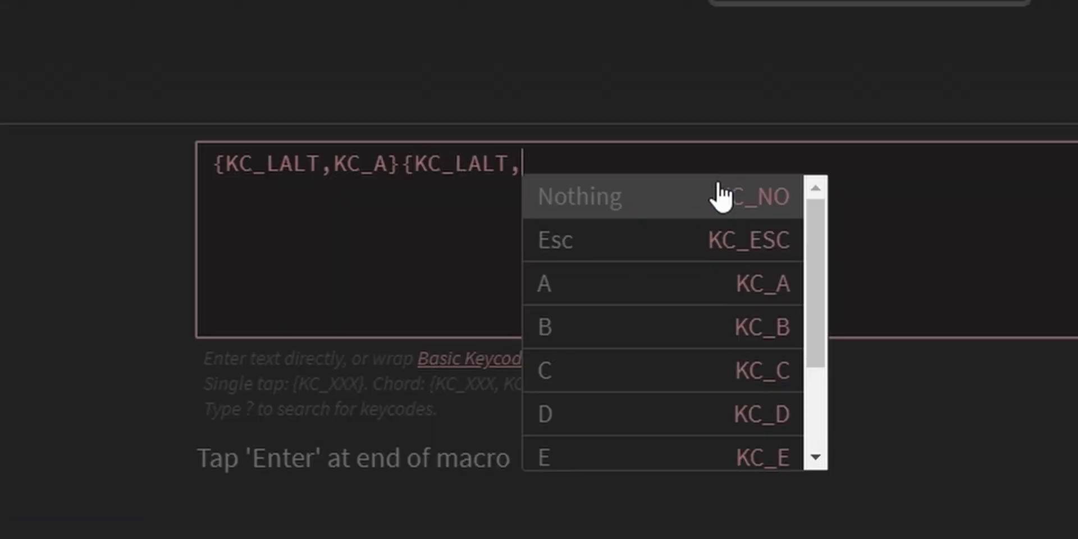
text(v)
click(716, 193)
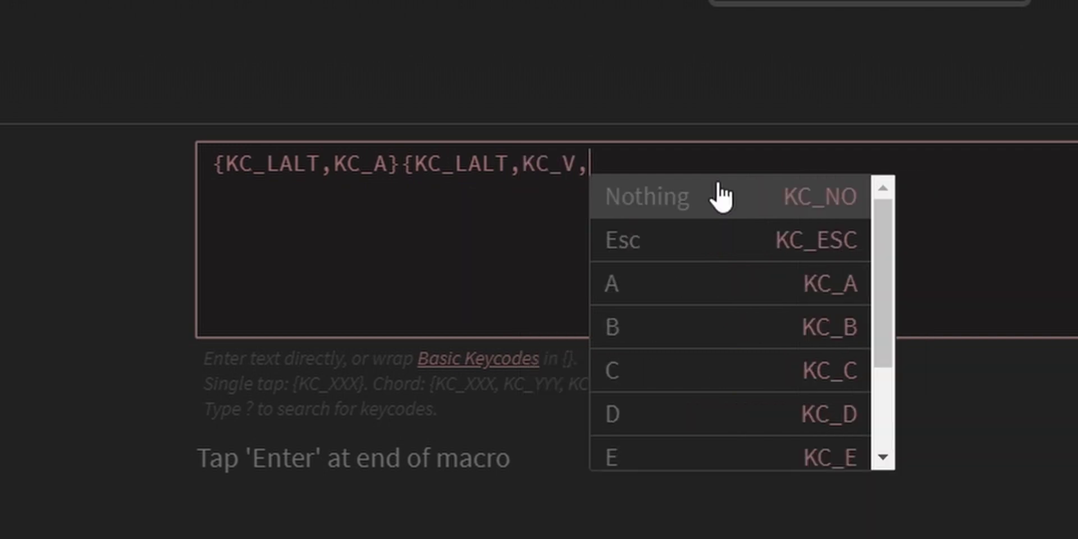
key(BackSpace)
- Close the {KC_LALT,KC_V} chord, then toggle Zoom mute and video off and on with Alt+A/Alt+V
text(})
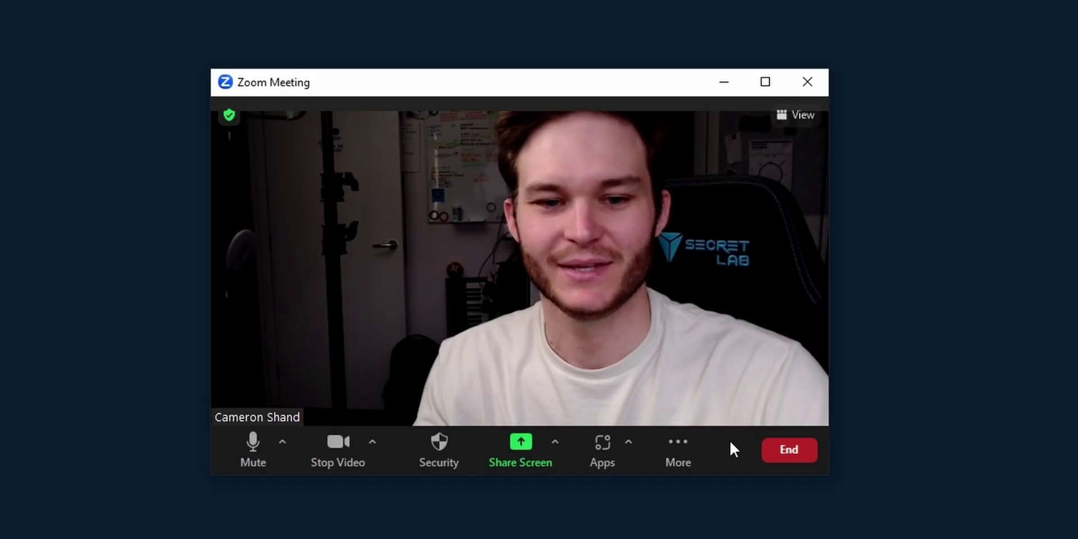
key(alt+a)
key(alt+v)
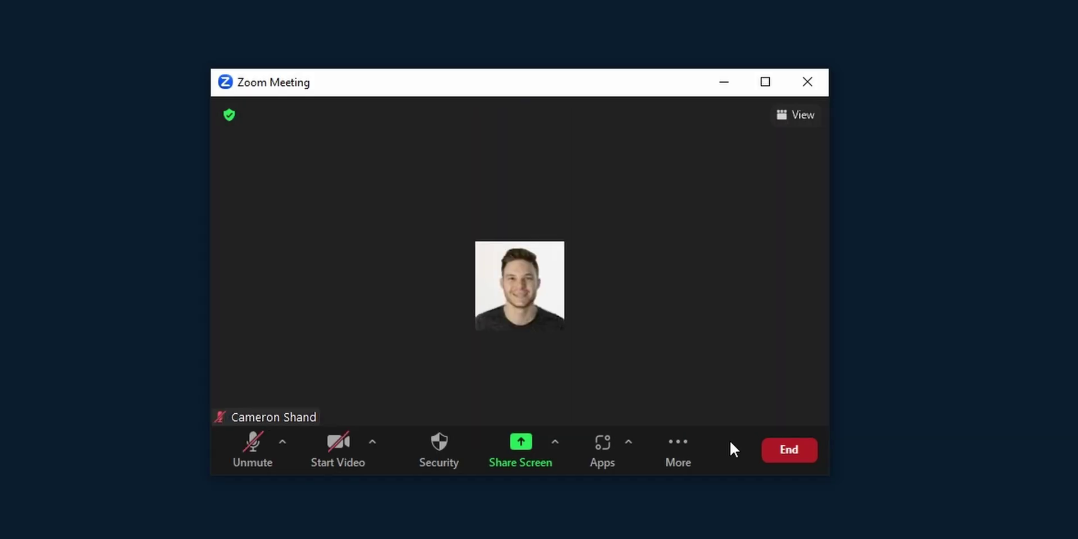
key(alt+a)
key(alt+v)
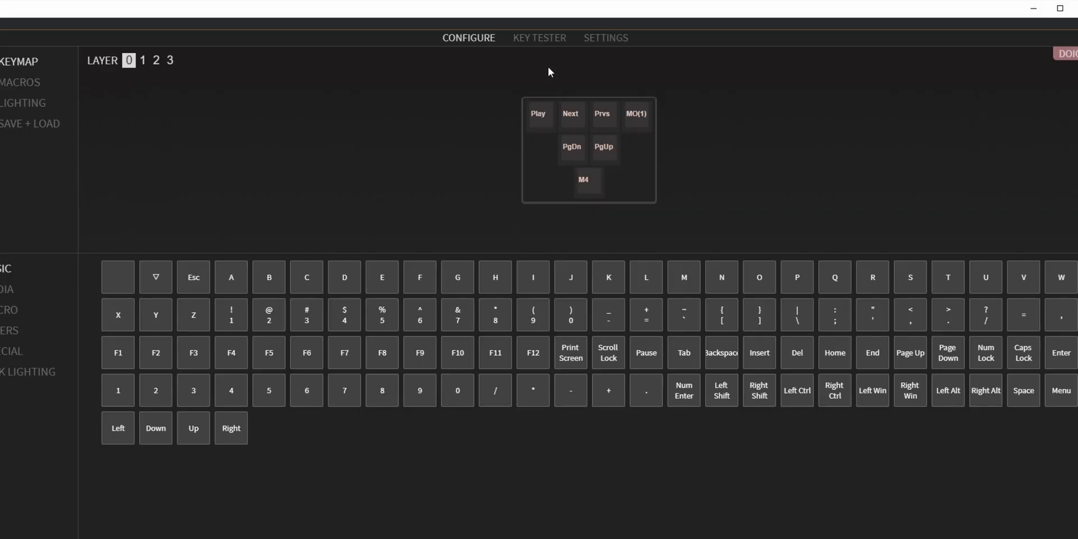
- Switch VIA to the key tester and press the O key
click(560, 40)
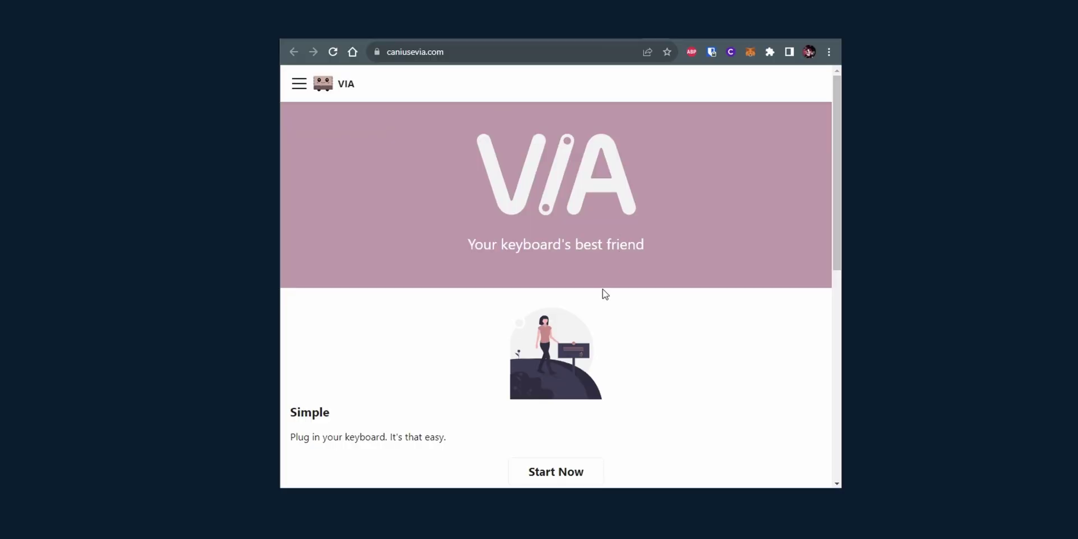
scroll(644, 301, down, 1)
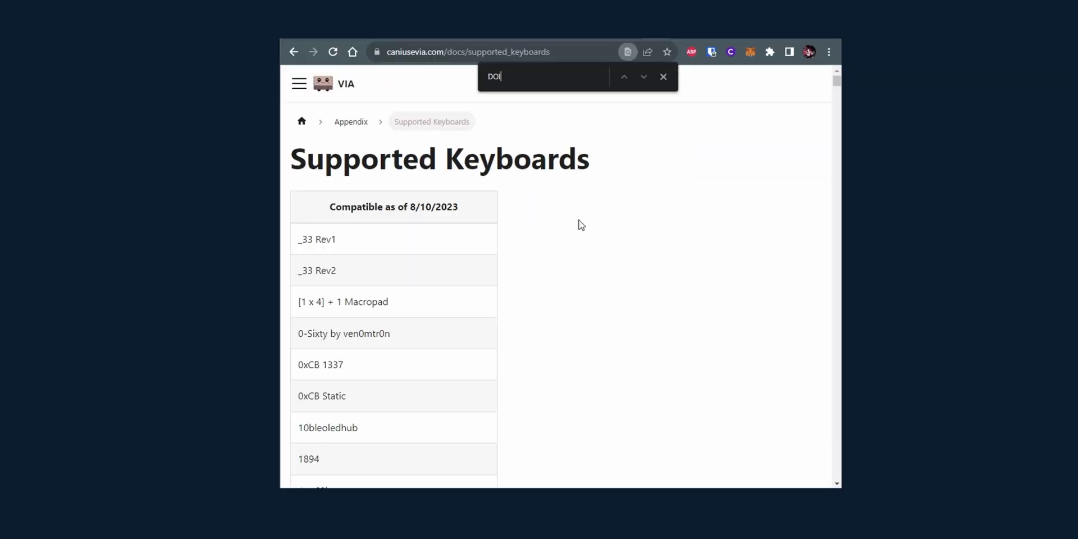
text(OIO)
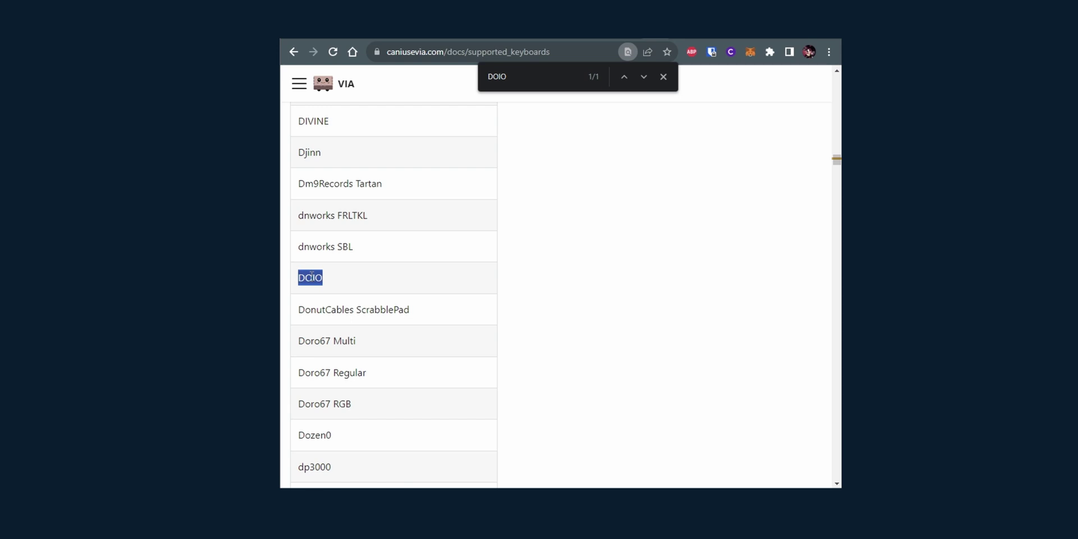
- Go to the docs' Firmware Downloads list through the navigation menu
click(300, 86)
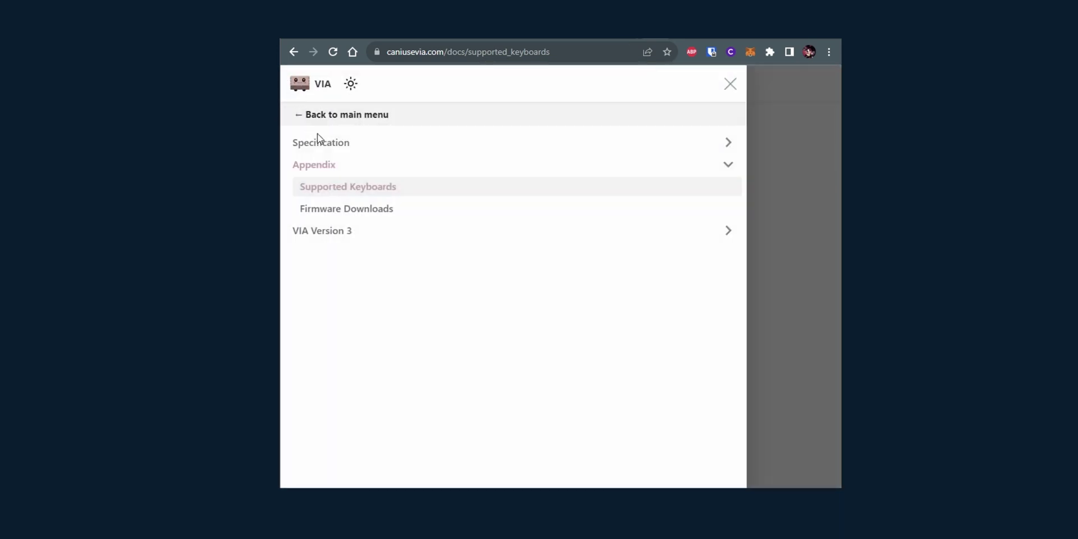
click(346, 210)
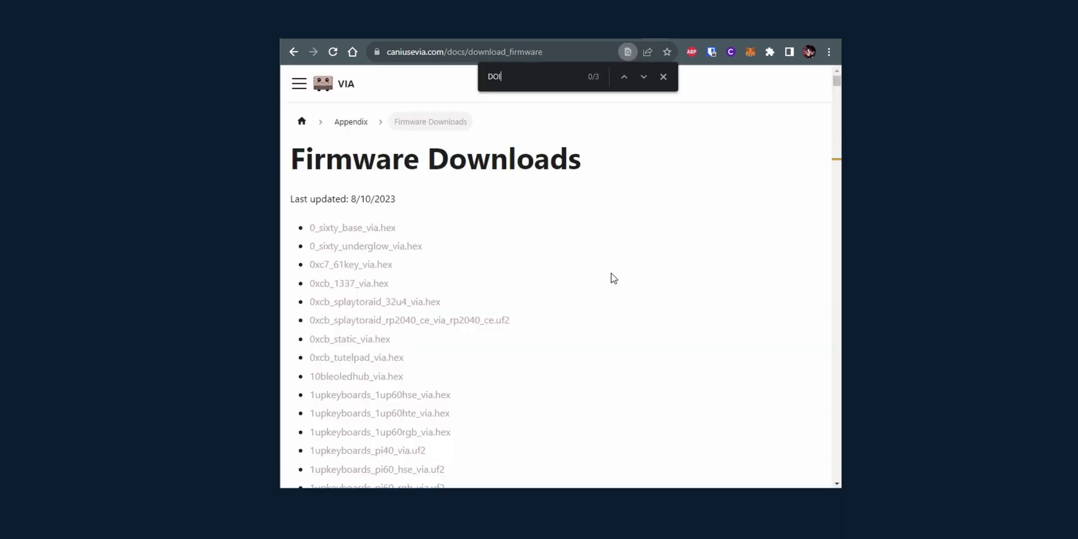
text(O)
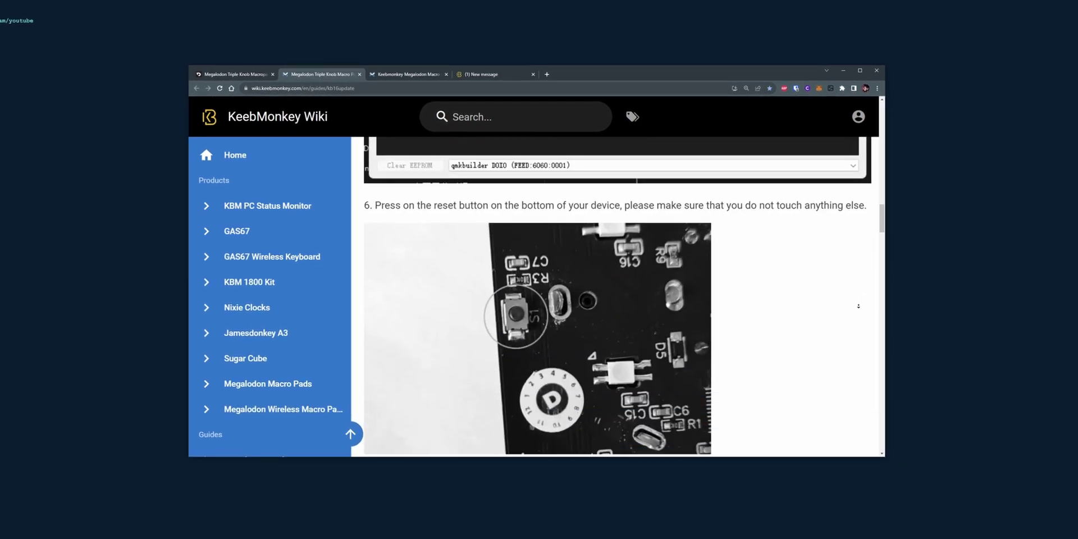
scroll(858, 306, down, 15)
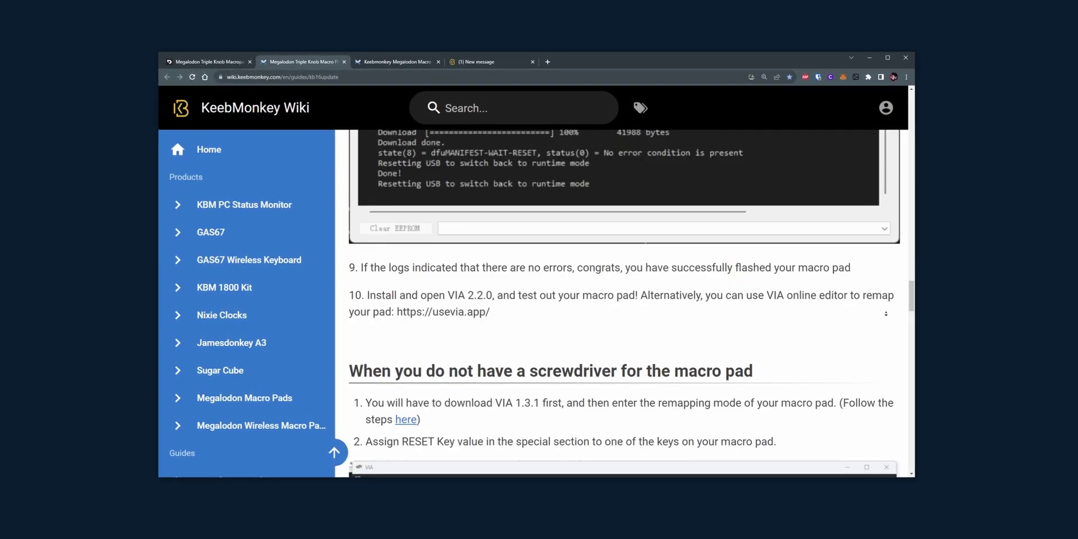
scroll(886, 314, down, 20)
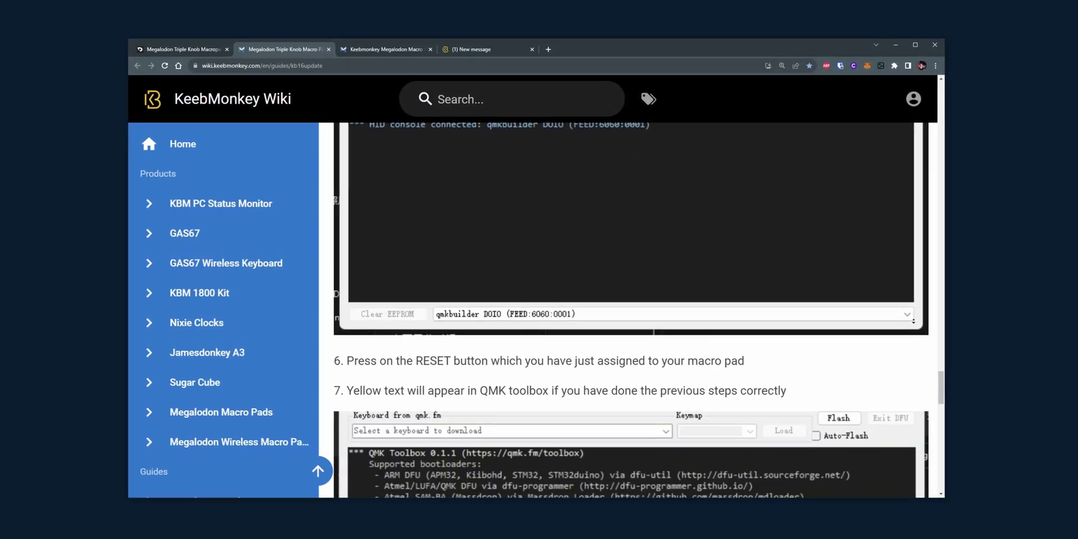
scroll(629, 309, down, 5)
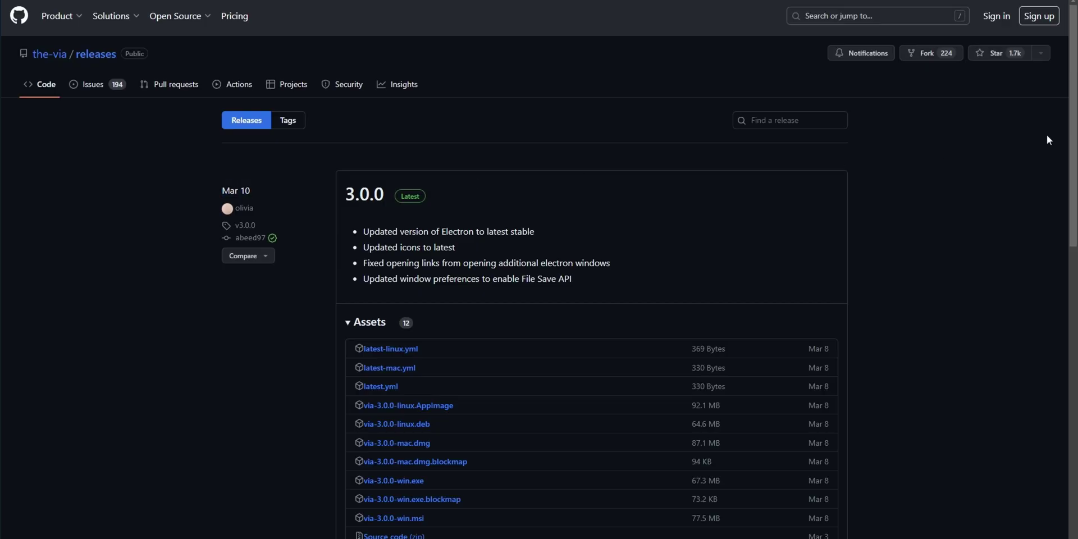
- Scroll GitHub's VIA releases to the oldest, 2.0.5, then open the green four-key keyboard Instagram post
drag(1070, 136, 1043, 477)
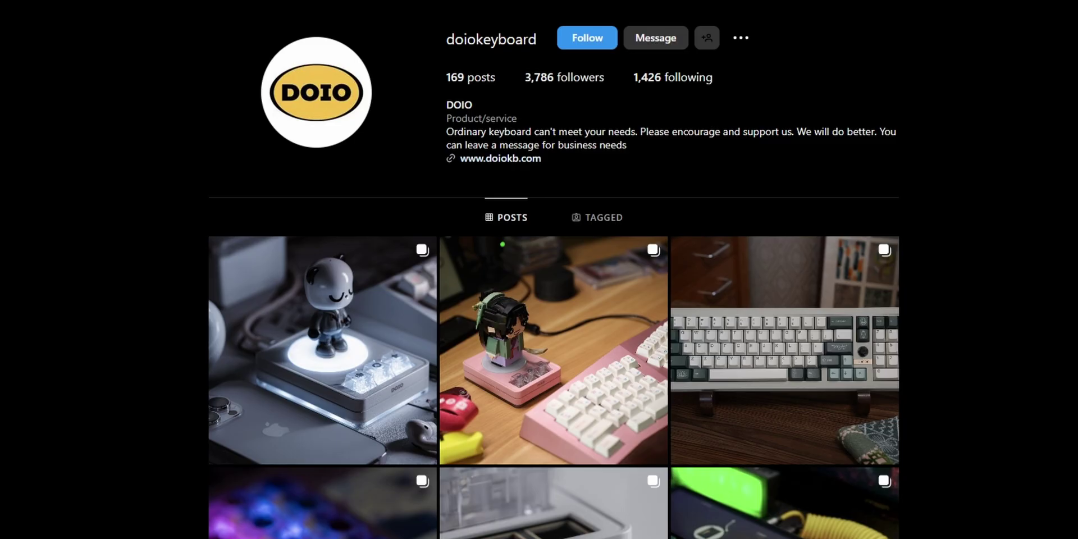
scroll(553, 269, down, 10)
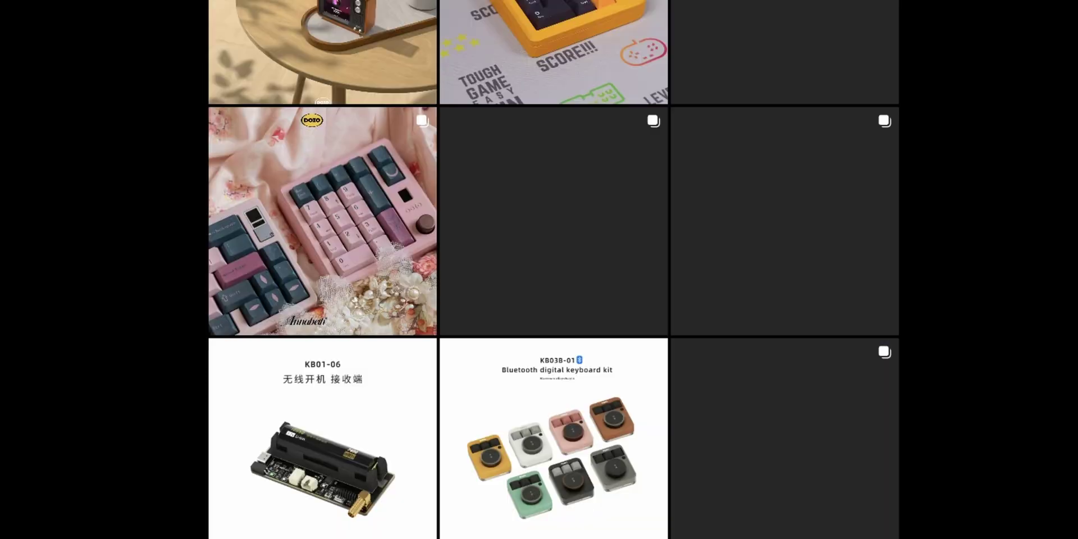
scroll(806, 393, down, 5)
click(806, 393)
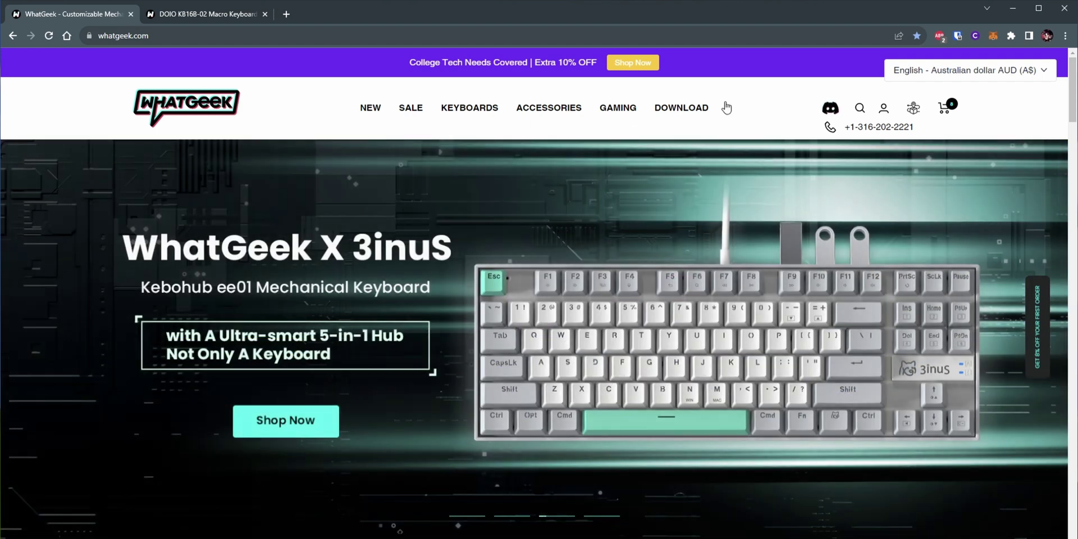
- Download the Windows KB04-01 VIA package from WhatGeek's QMK/VIA downloads page
click(703, 109)
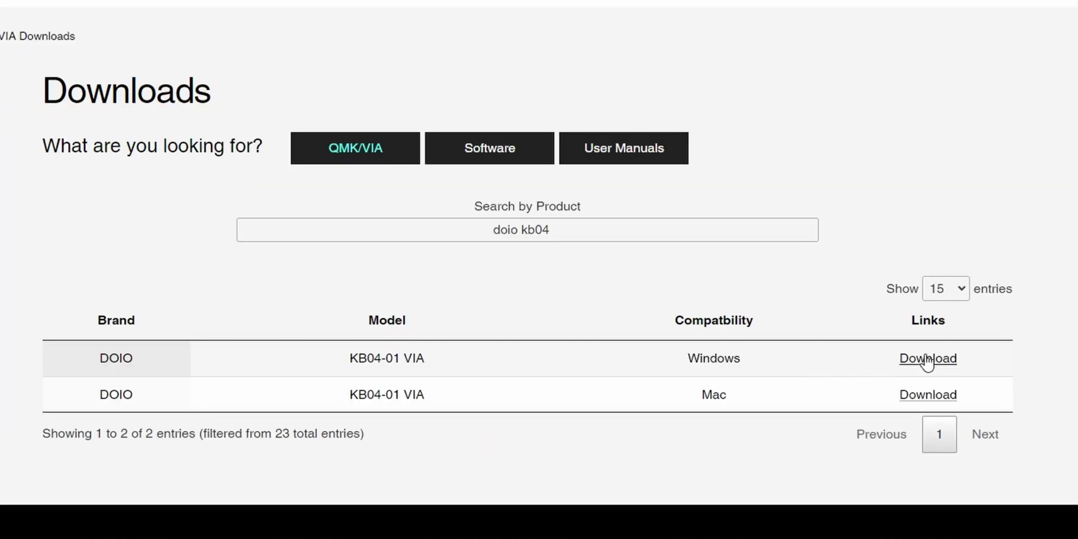
click(927, 359)
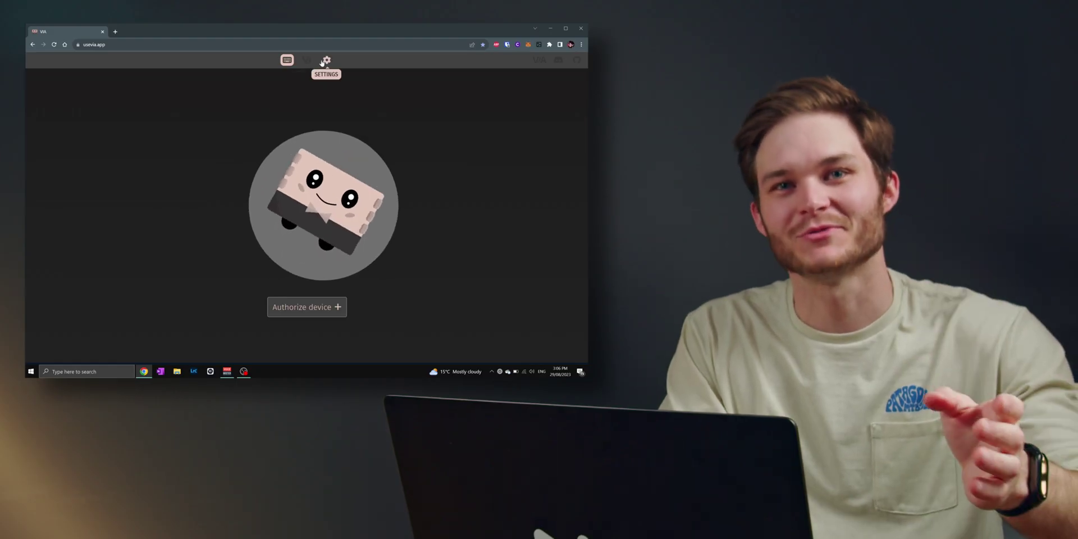
- Turn on the Fast Key Mapping toggle in VIA's gear settings
click(326, 60)
click(464, 94)
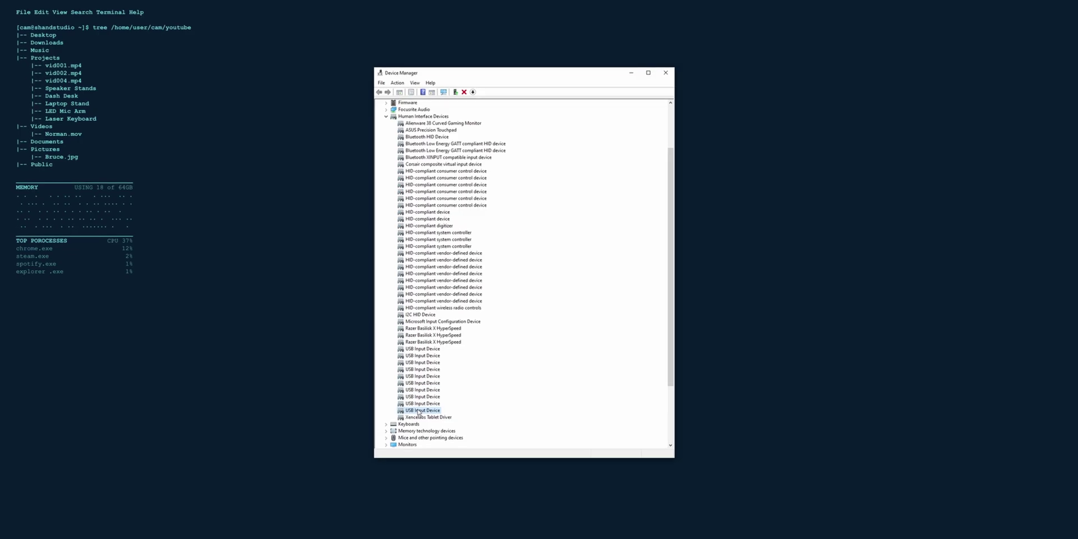
- Display the USB Input Device's Hardware Ids on its Details tab, revealing VID_FEED&PID_6060
right_click(405, 417)
click(436, 465)
click(503, 225)
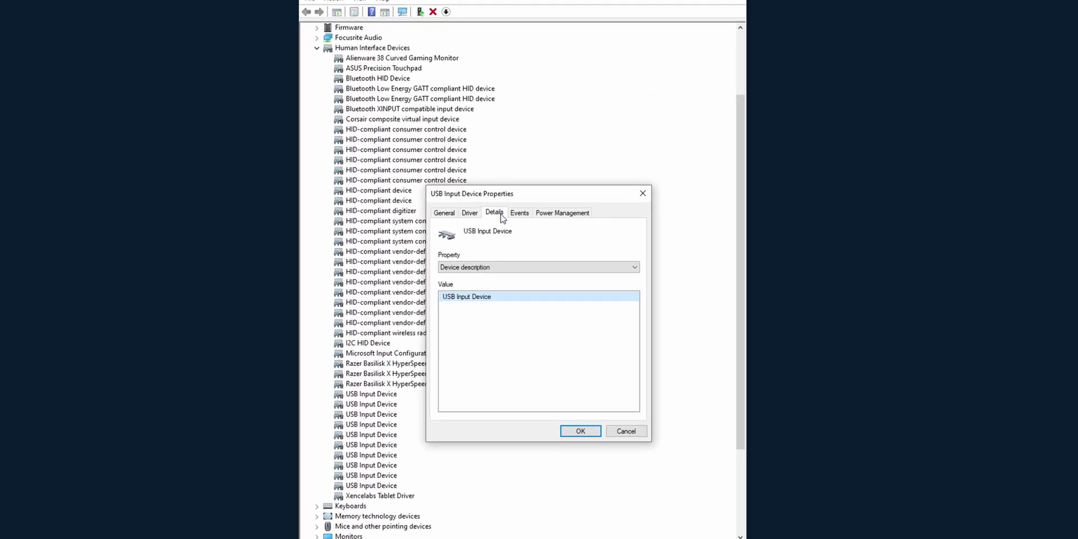
click(516, 266)
click(488, 308)
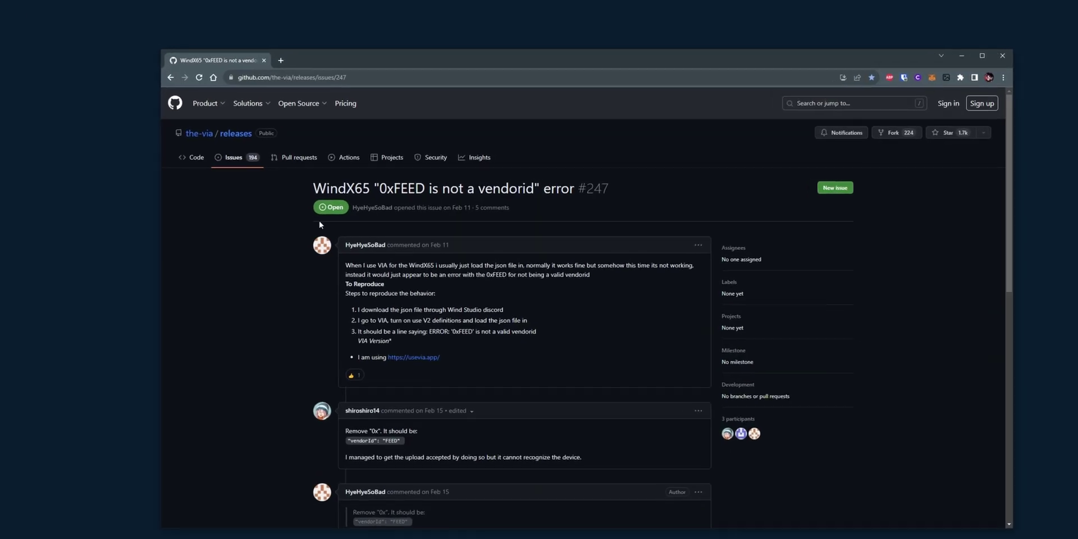
- Read GitHub issue #247 about the '0xFEED' vendorId error
drag(375, 189, 556, 189)
click(559, 188)
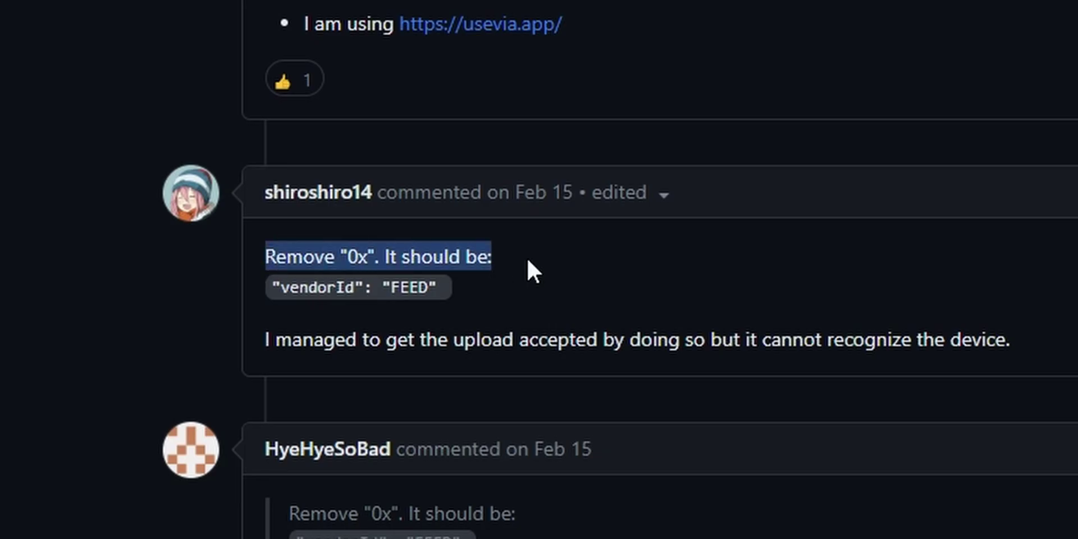
click(527, 258)
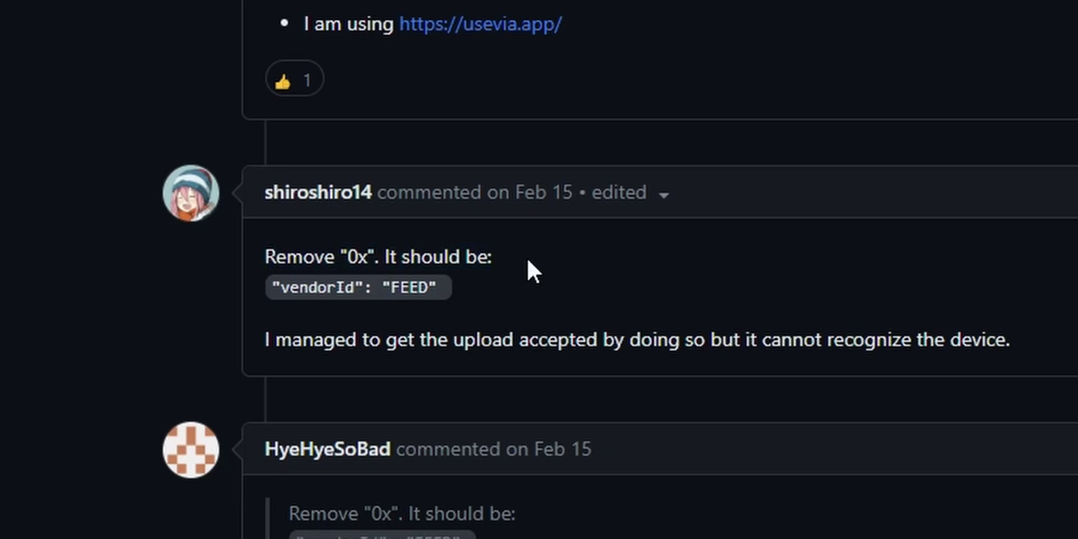
- Edit the KB04 JSON in Notepad++ so vendorId reads FEED instead of 0xFEED
right_click(442, 233)
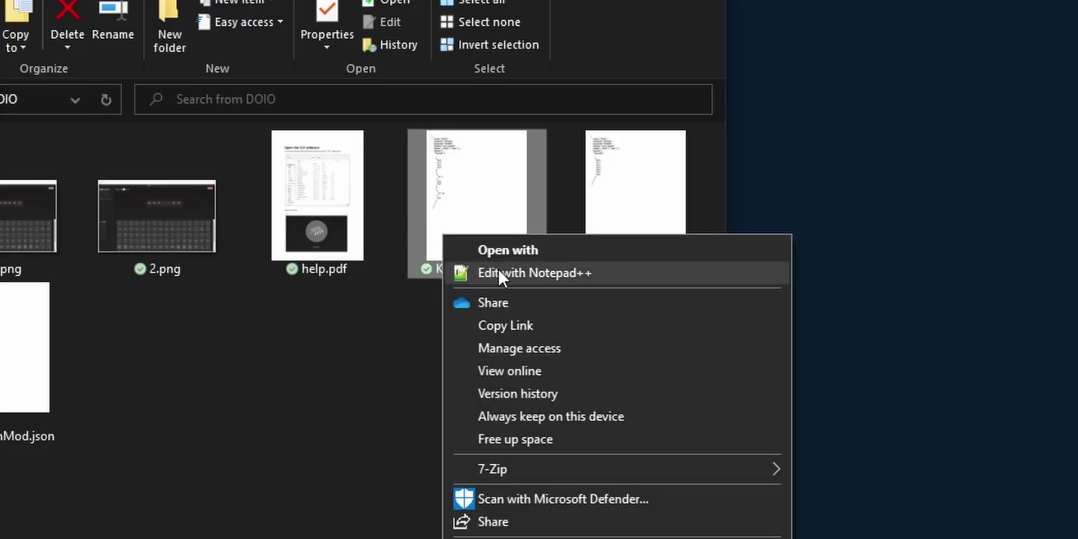
click(497, 267)
click(451, 233)
key(BackSpace)
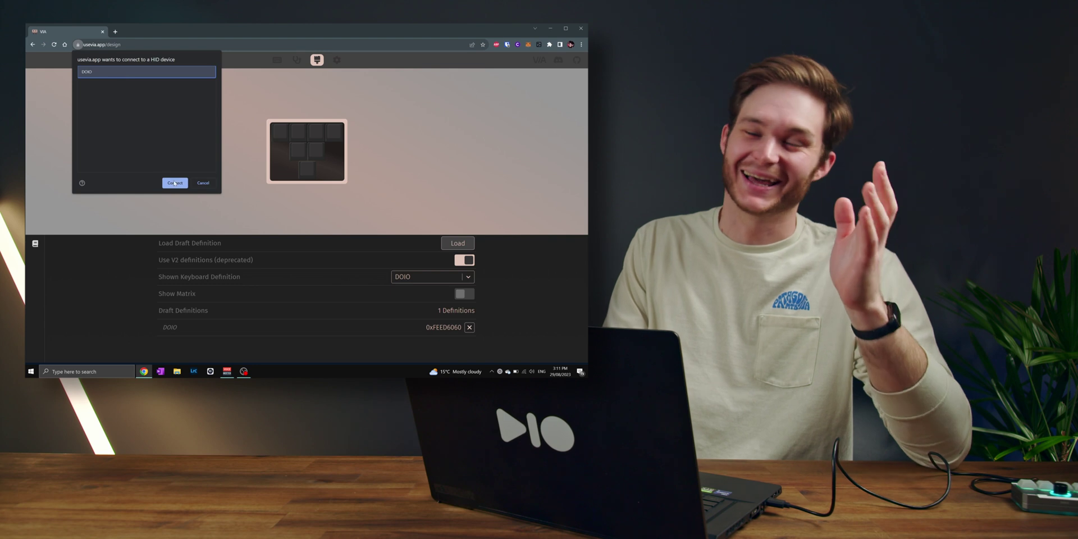
- Connect the DOIO pad and view its BACKLIGHT_CONFIG_GET_VALUE incorrect-response errors
click(175, 183)
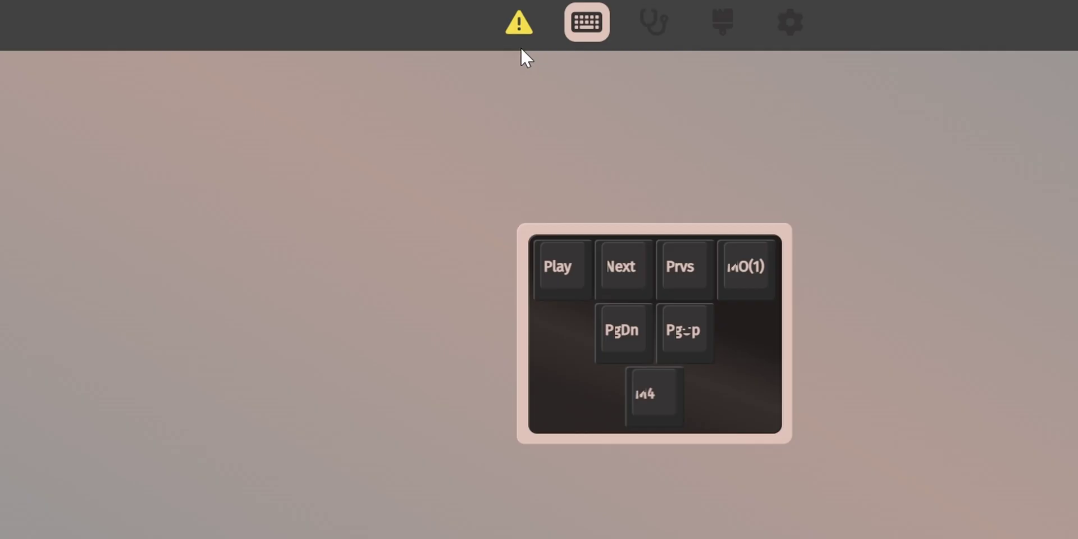
click(517, 23)
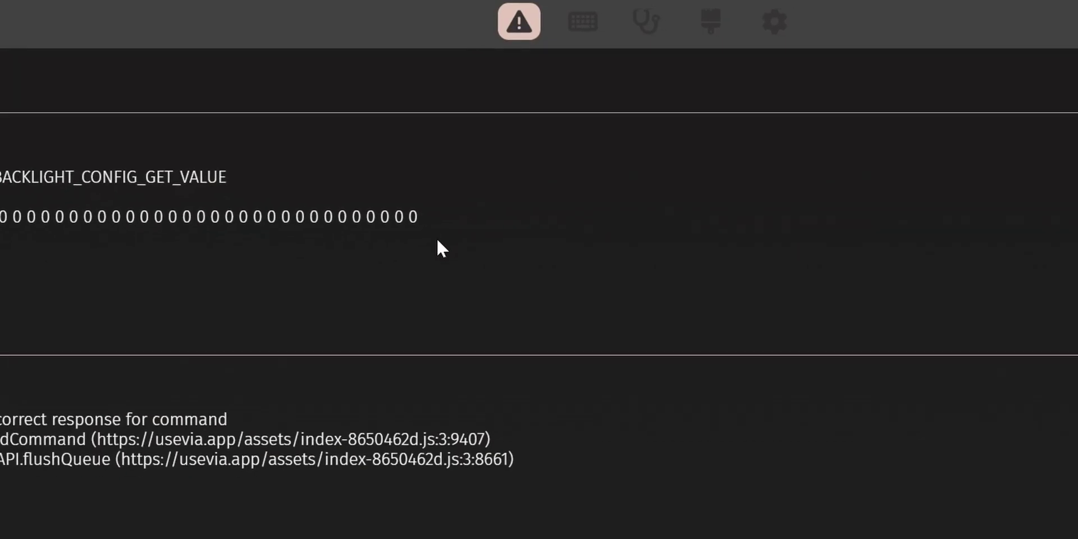
scroll(635, 246, down, 8)
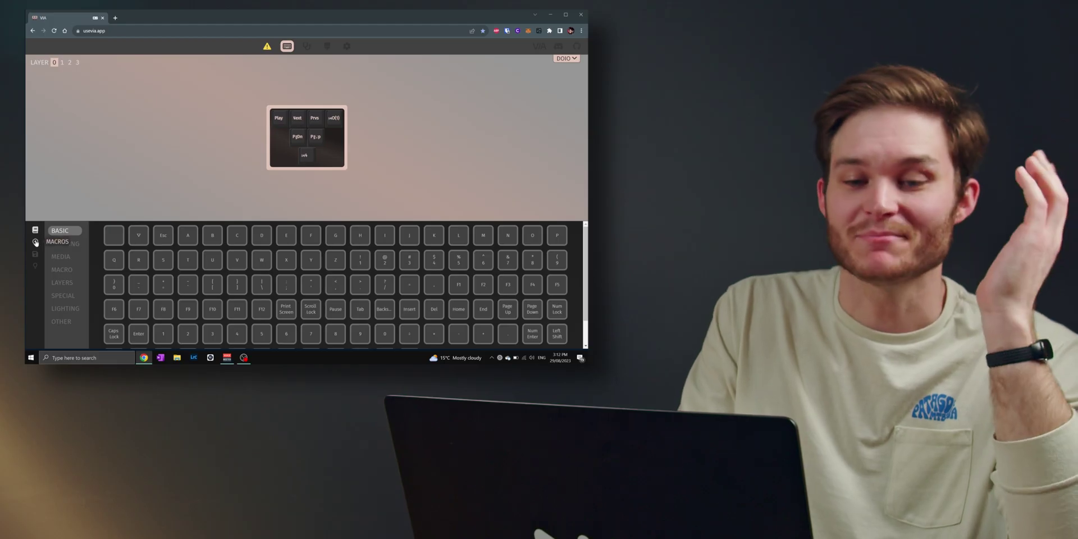
- Record Alt+A then Alt+V into macro M6 in fullscreen
click(35, 241)
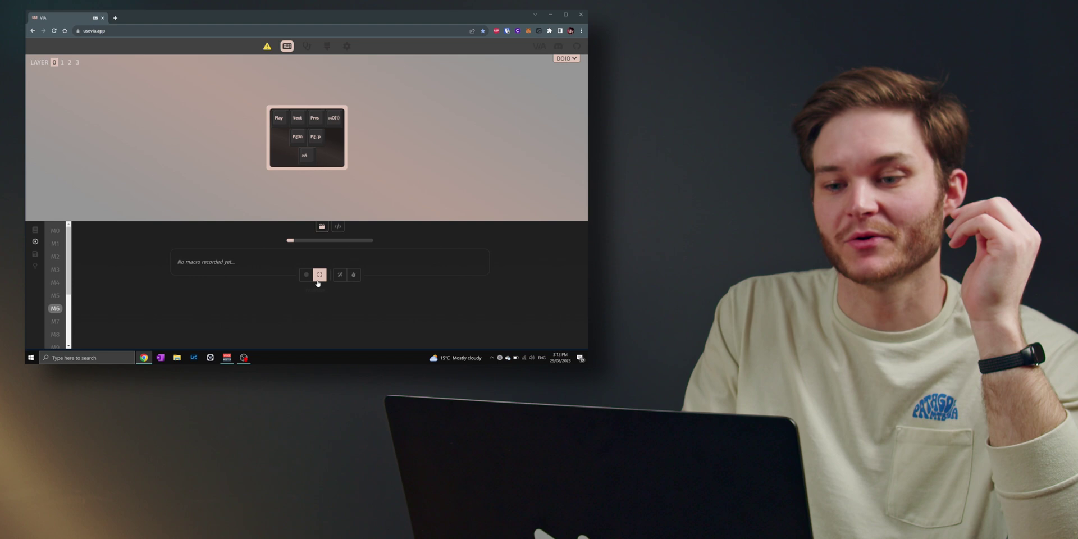
click(318, 275)
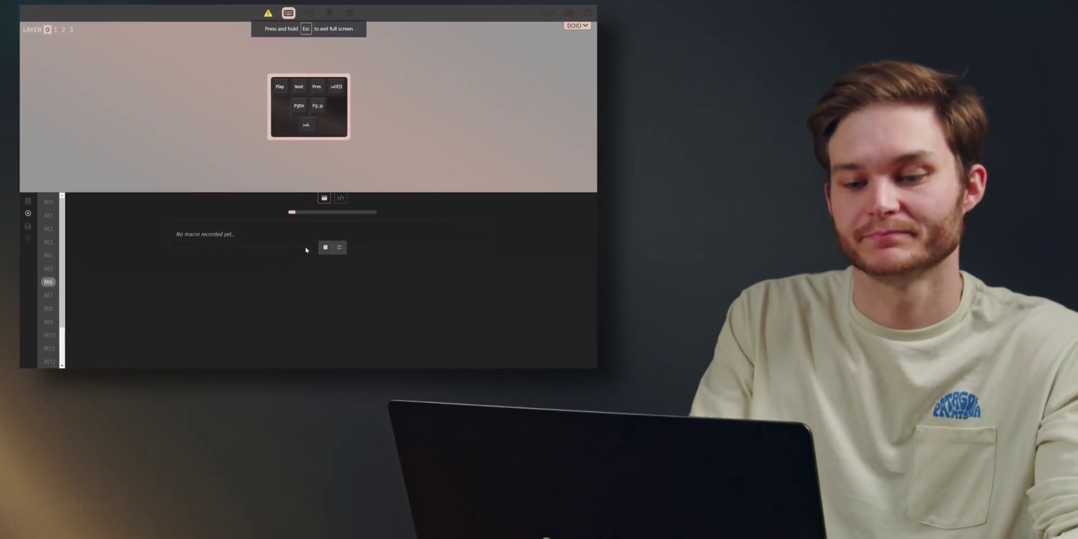
key(alt+a)
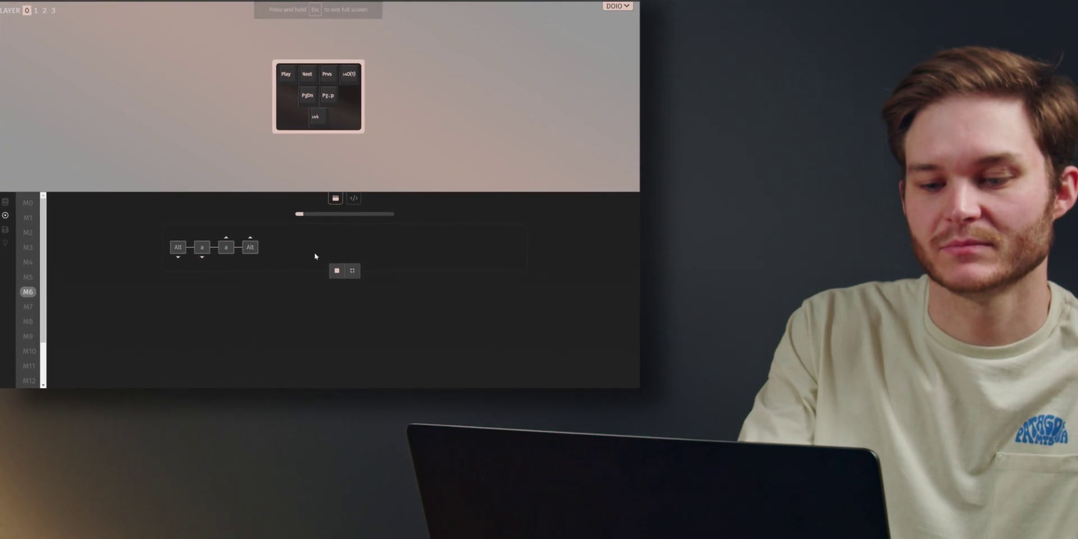
key(alt+v)
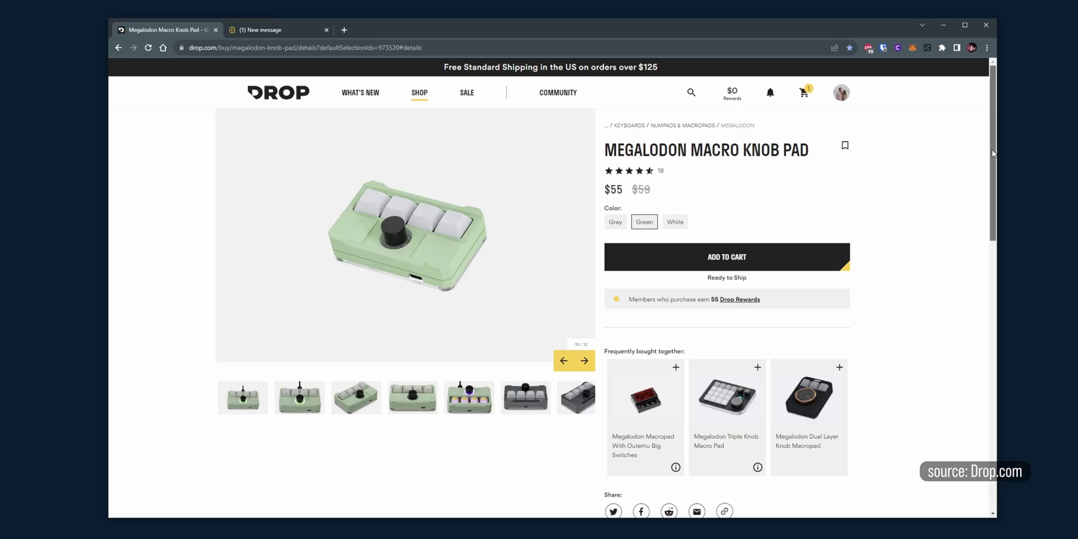
scroll(539, 289, down, 6)
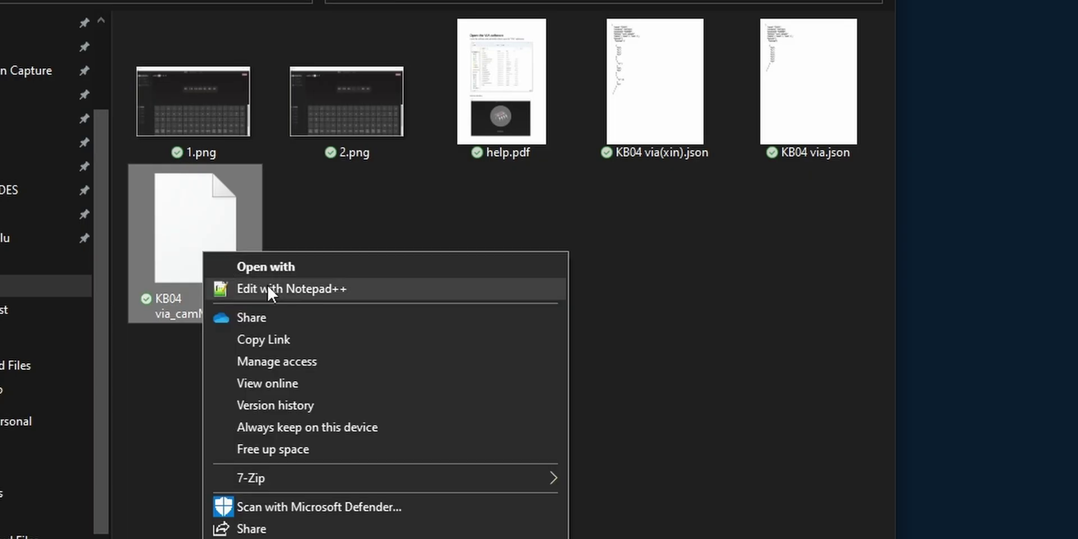
- Open KB04 via_camMod.json in Notepad++ from Explorer
click(269, 288)
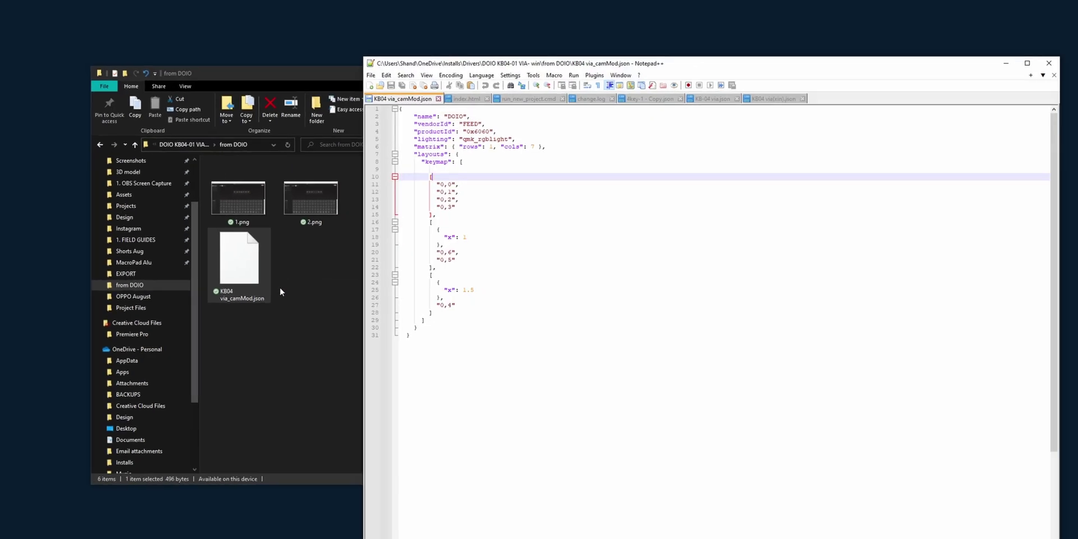